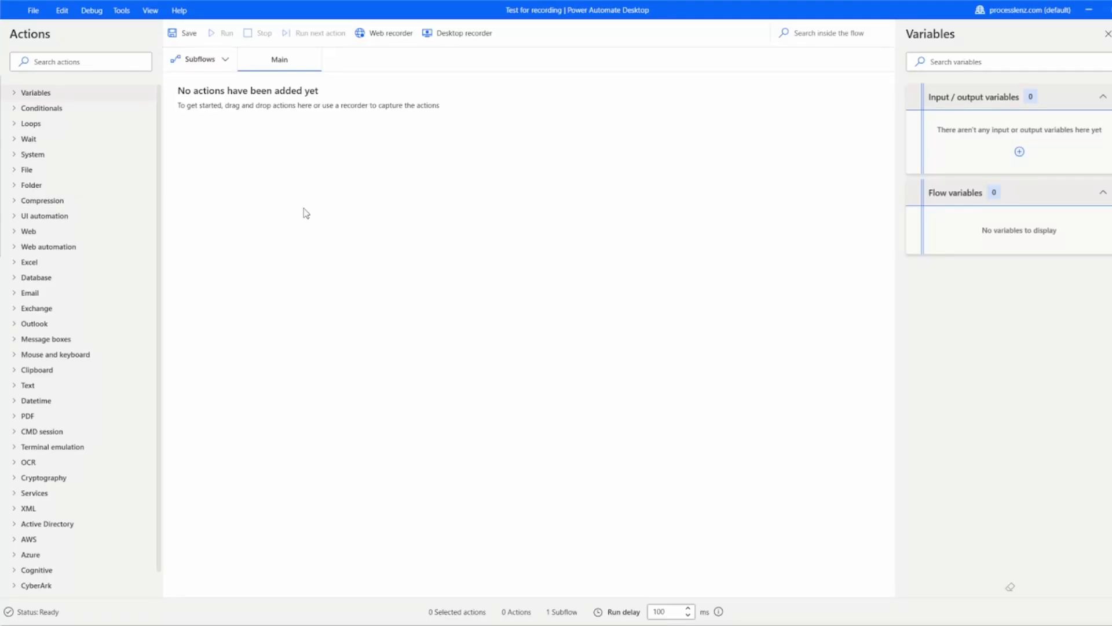
# Start a web recording in Chrome using the Microsoft Docs developer tools tab.
pyautogui.click(387, 35)
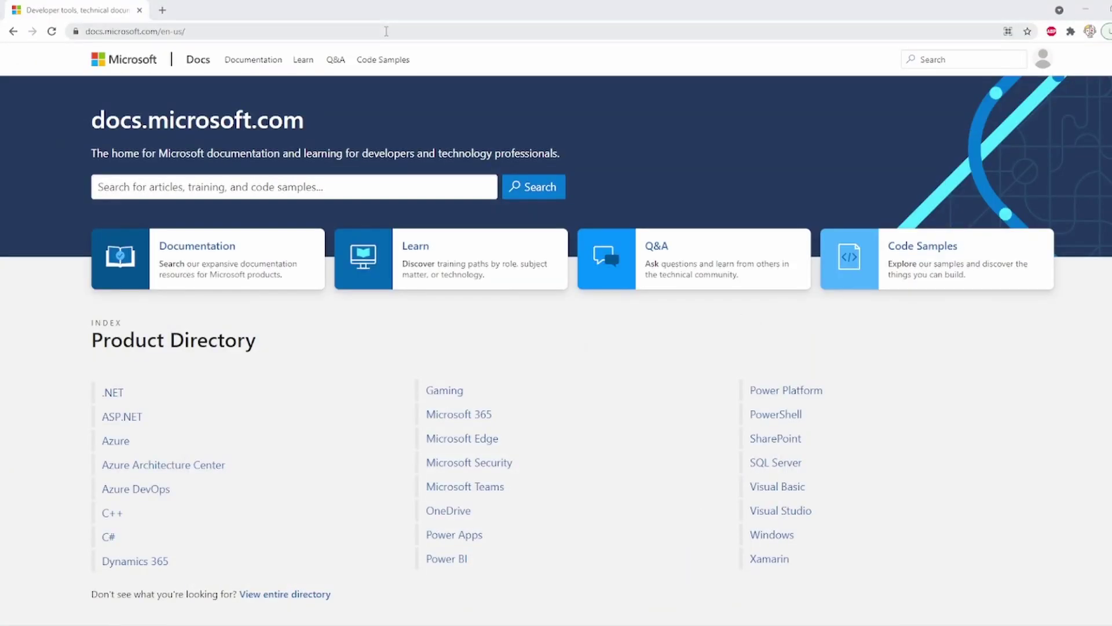
pyautogui.click(522, 268)
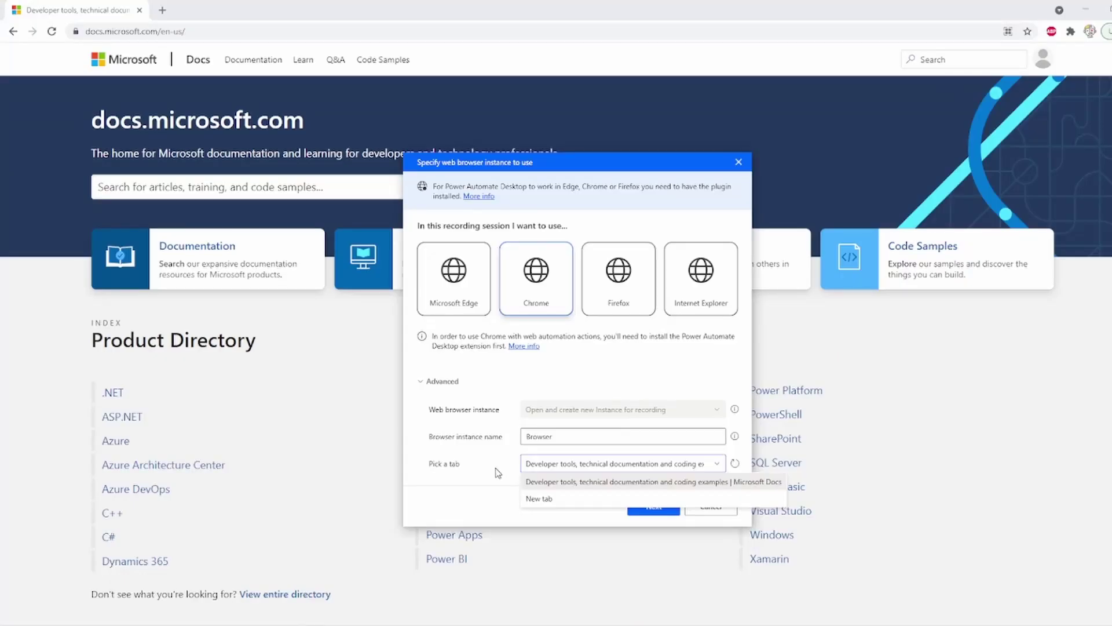
pyautogui.click(499, 472)
pyautogui.click(654, 506)
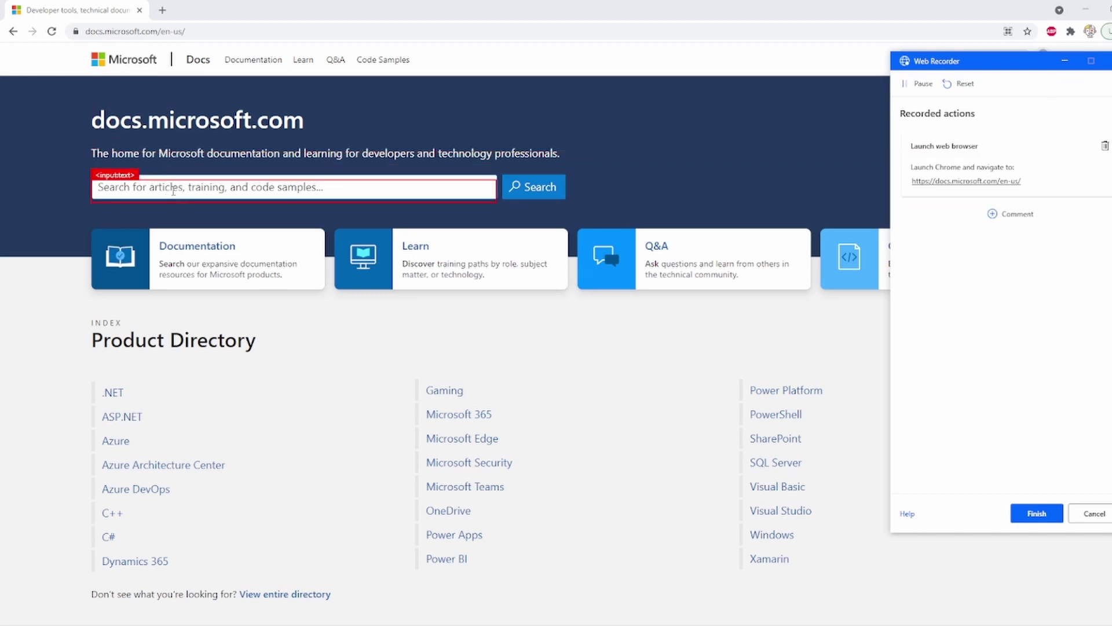
# Record adding the text "test" with IME to the Microsoft Docs search field.
pyautogui.rightClick(181, 188)
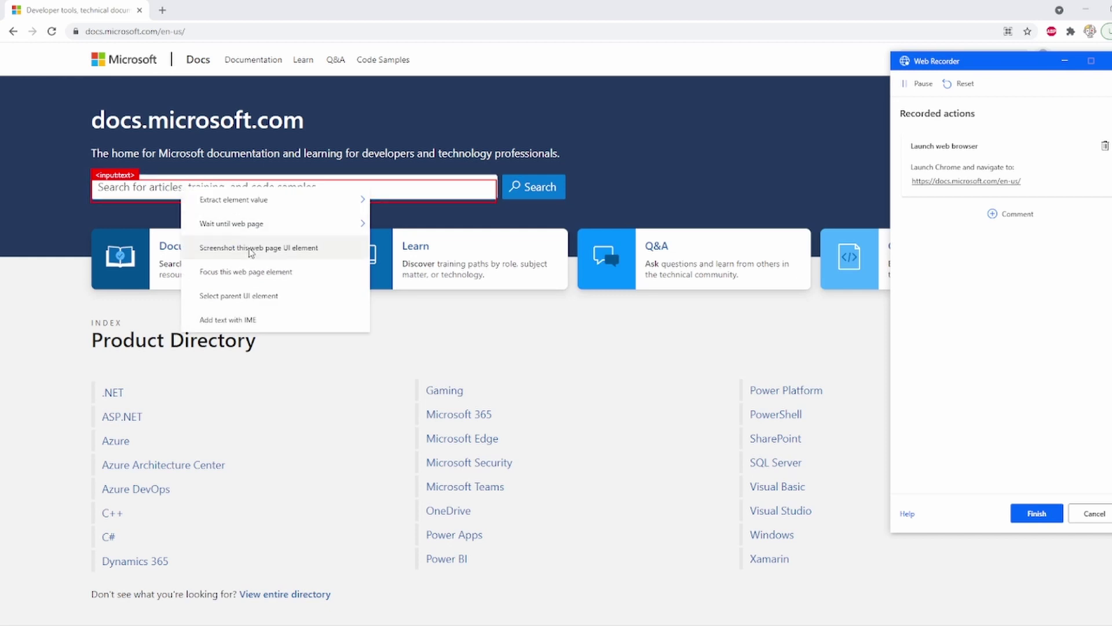
pyautogui.click(255, 321)
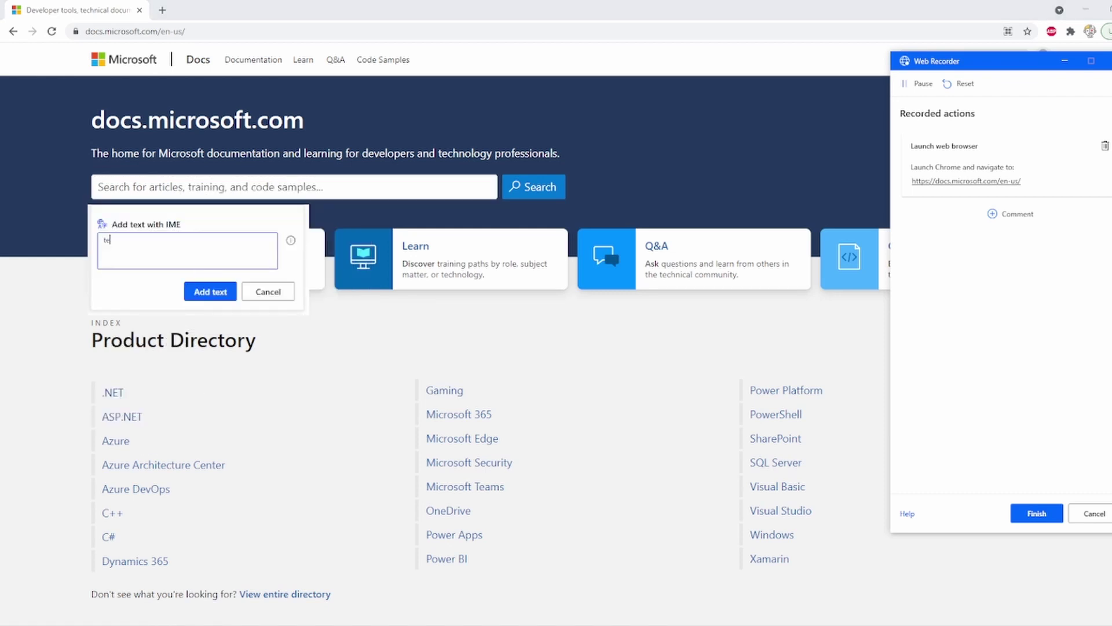
pyautogui.click(215, 291)
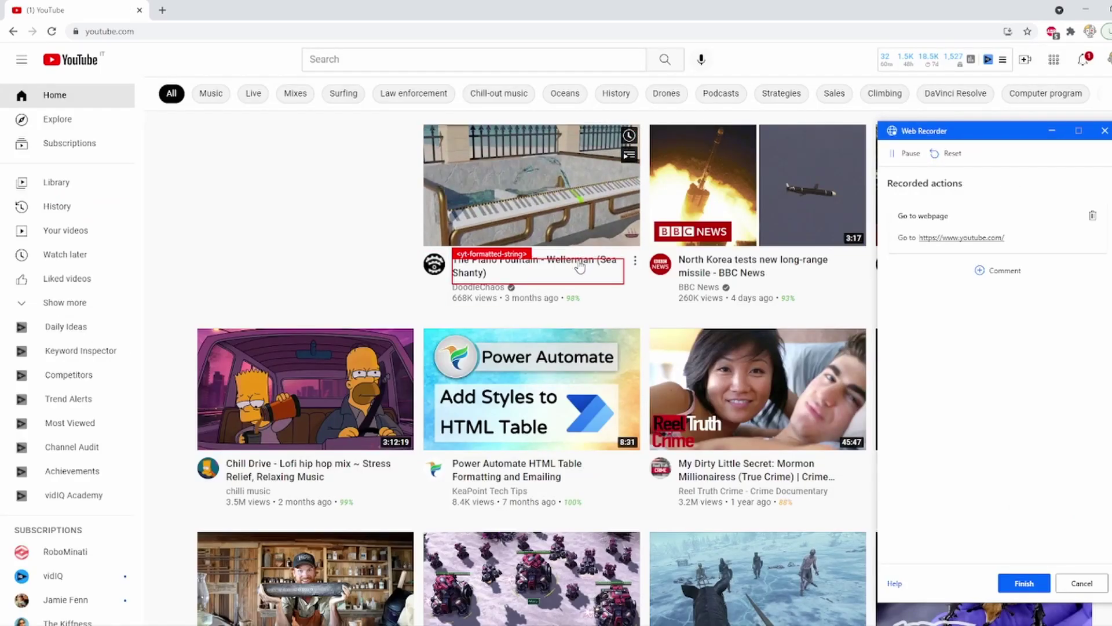
# Record extracting the Href value from the parent link element of the "The Piano Fountain" video title on YouTube.
pyautogui.rightClick(467, 275)
pyautogui.moveTo(512, 284)
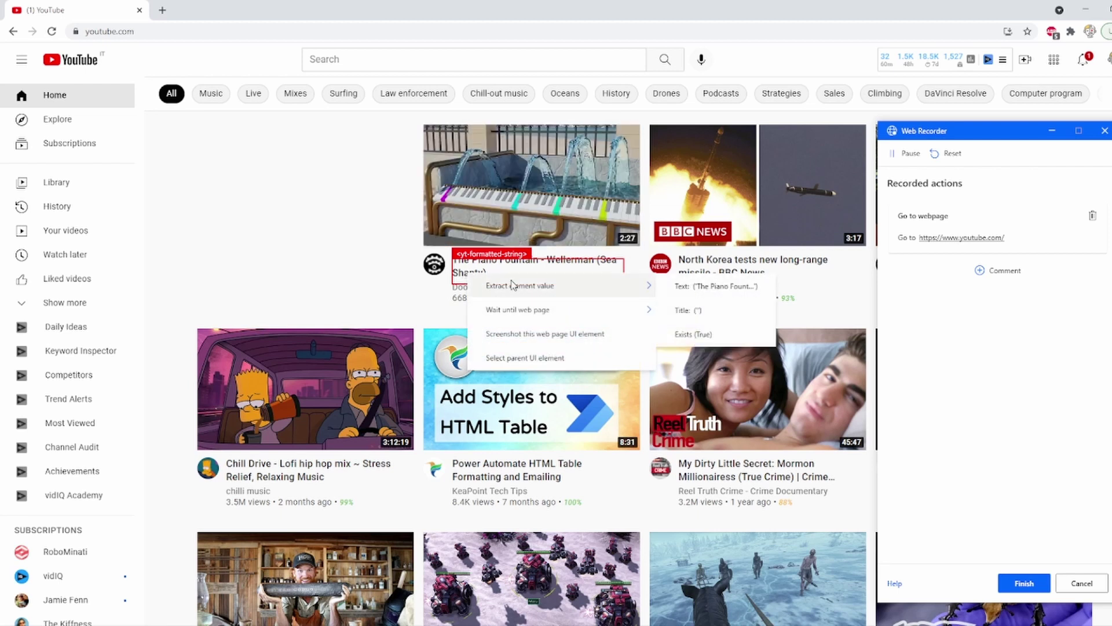
pyautogui.rightClick(473, 269)
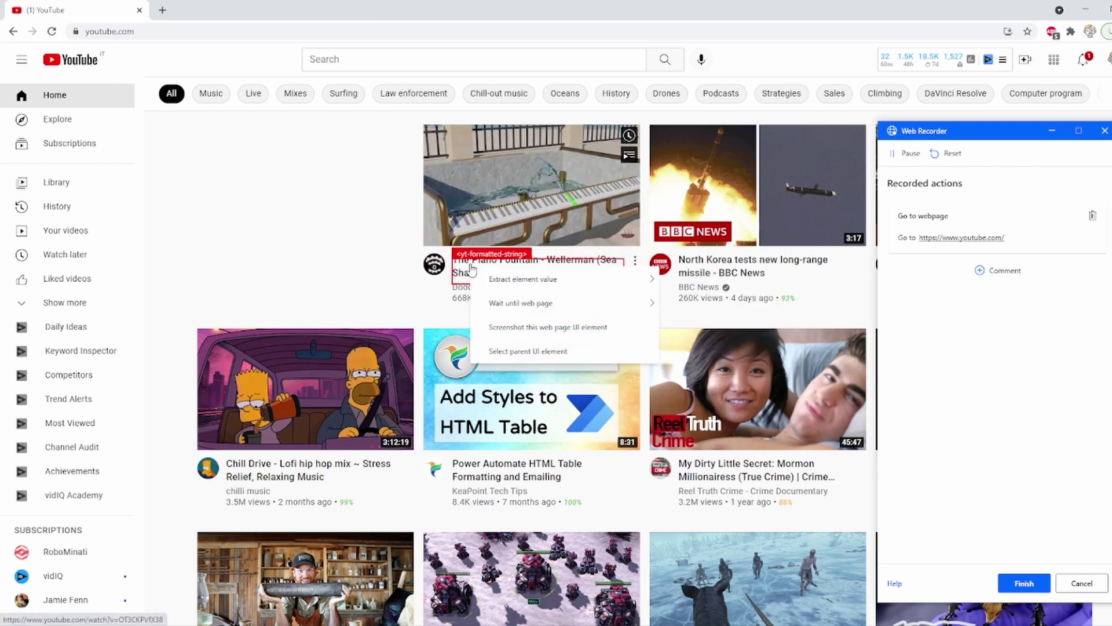
pyautogui.press('Escape')
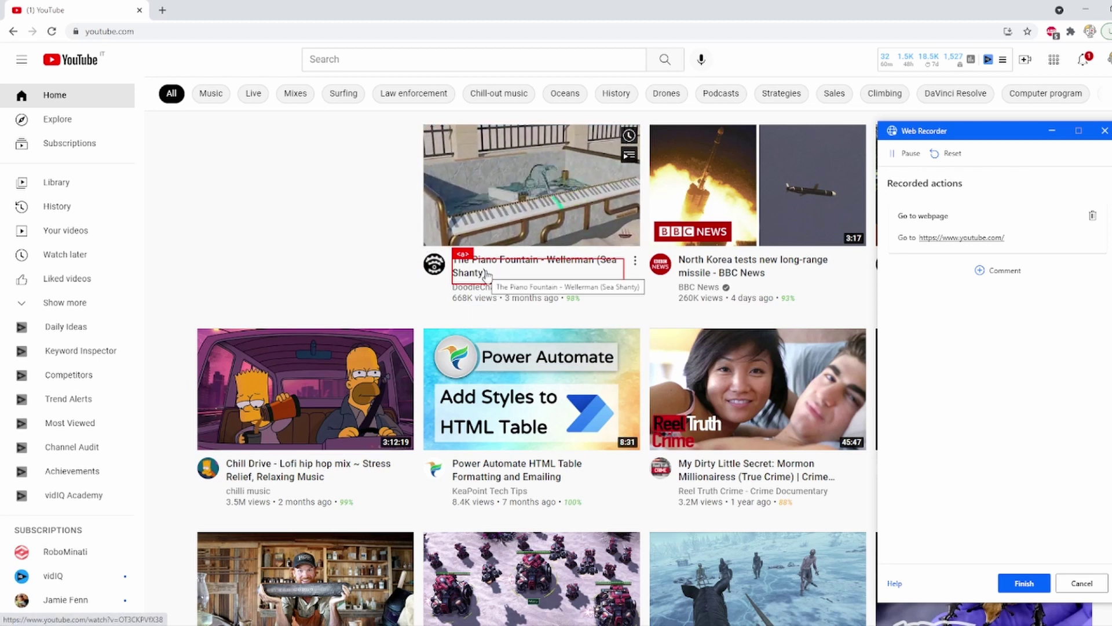
pyautogui.rightClick(488, 274)
pyautogui.moveTo(526, 290)
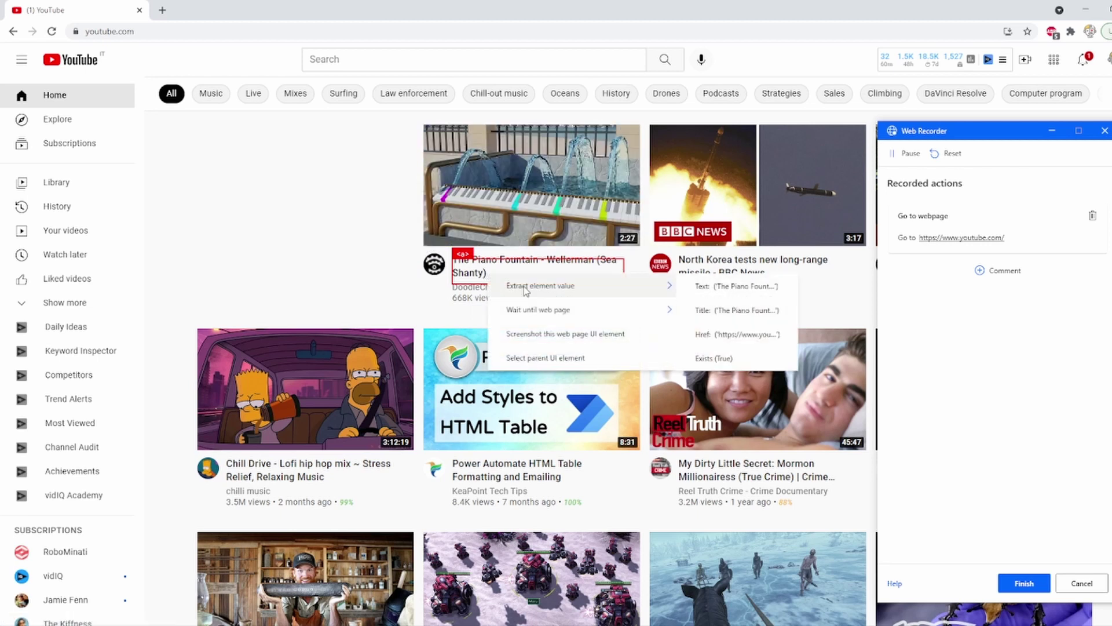
pyautogui.click(751, 342)
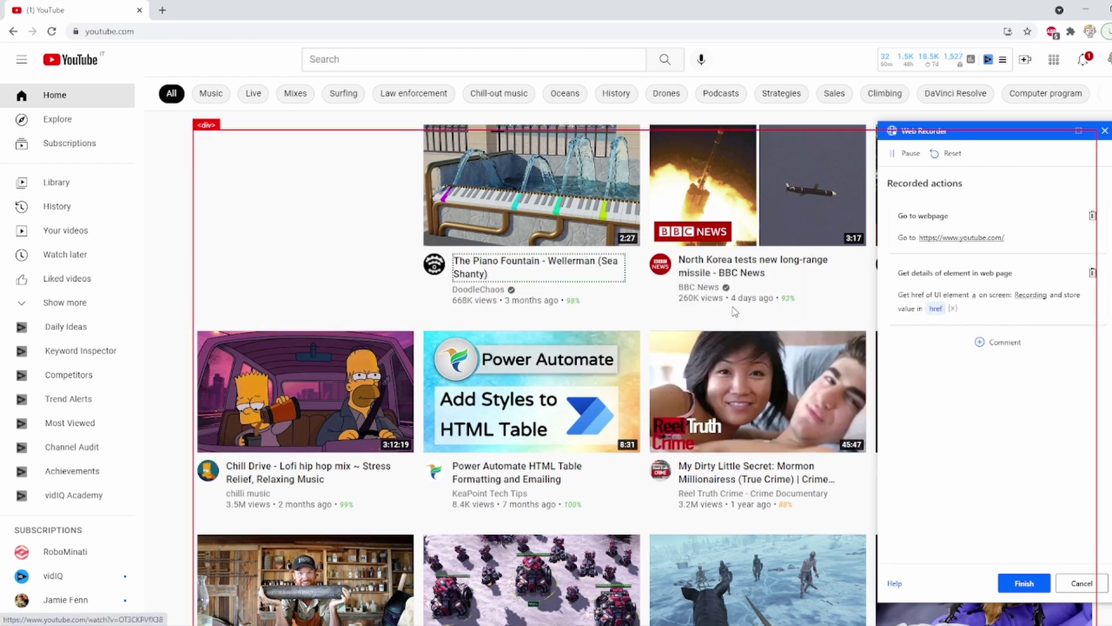
# Select the parent link element of the North Korea missile video title and record extracting its Href value.
pyautogui.rightClick(701, 266)
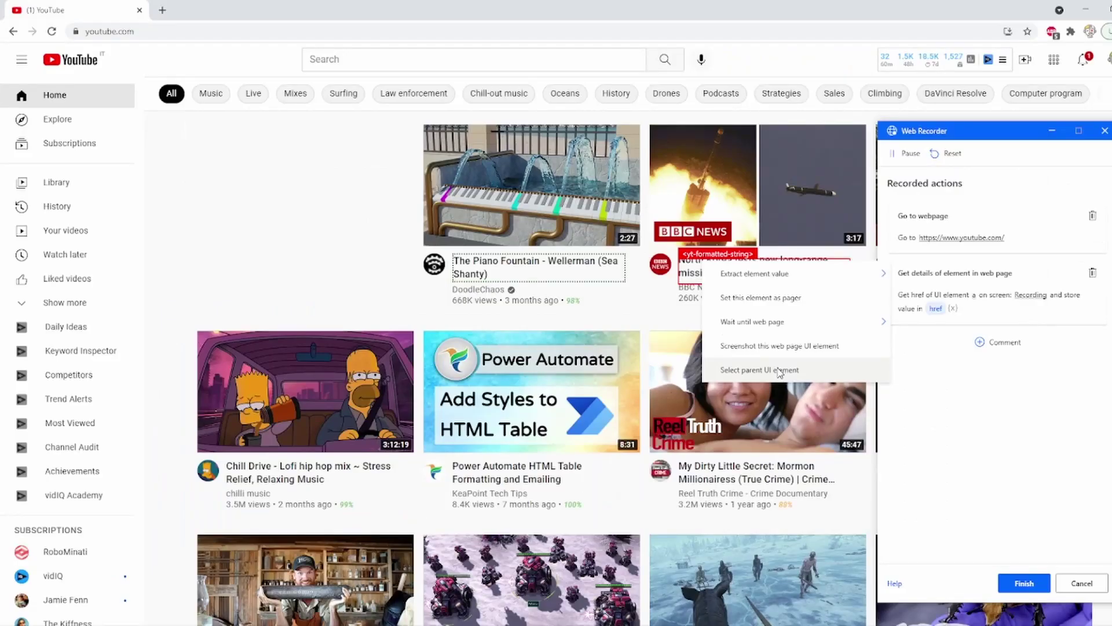
pyautogui.click(830, 365)
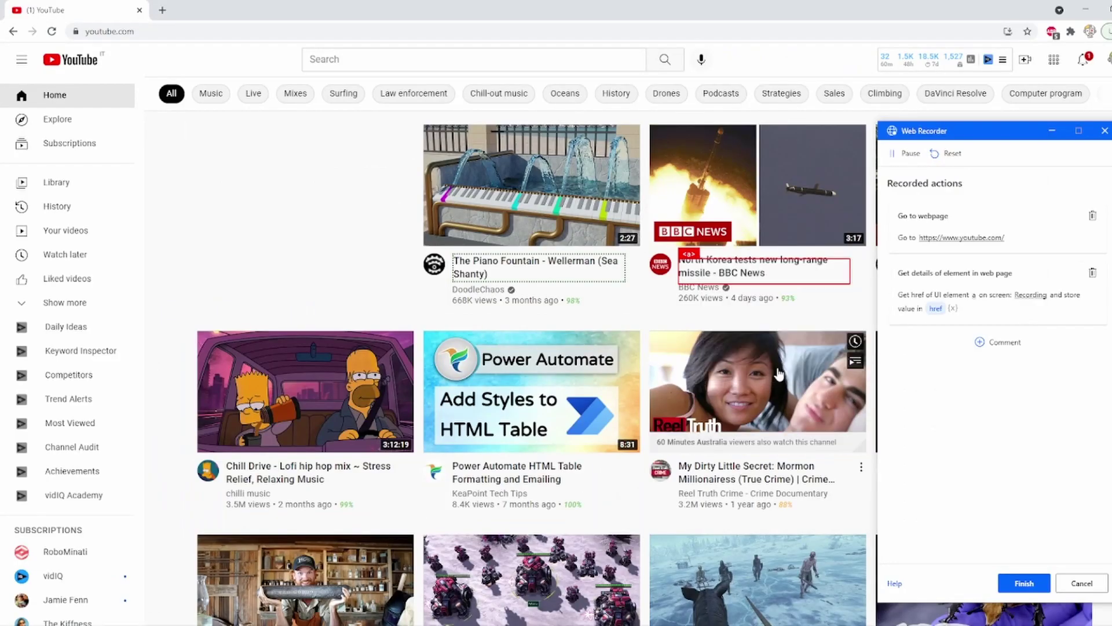
pyautogui.rightClick(738, 271)
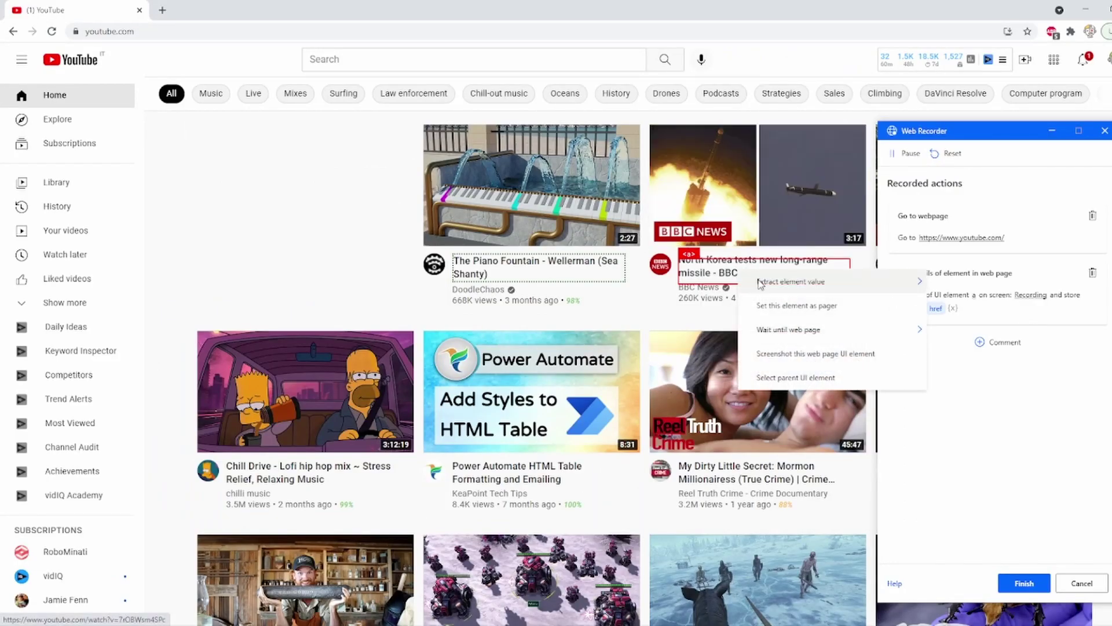
pyautogui.moveTo(802, 284)
pyautogui.click(1015, 316)
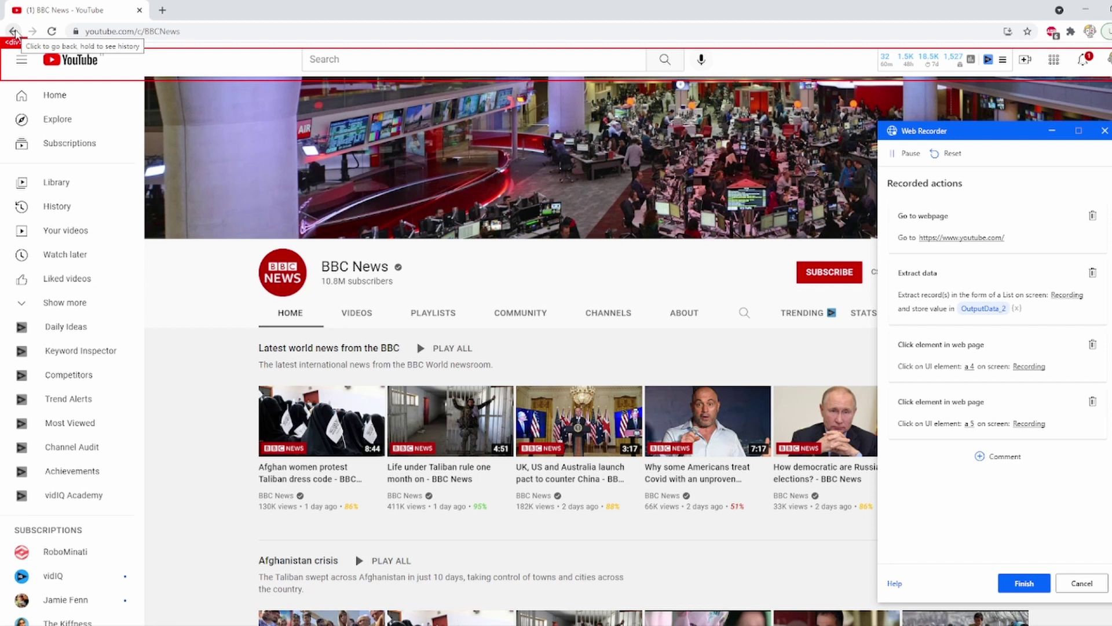
# Record clicks on the BBC News channel links under the first latest world news video and the third Afghanistan crisis video.
pyautogui.scroll(-3, 310, 350)
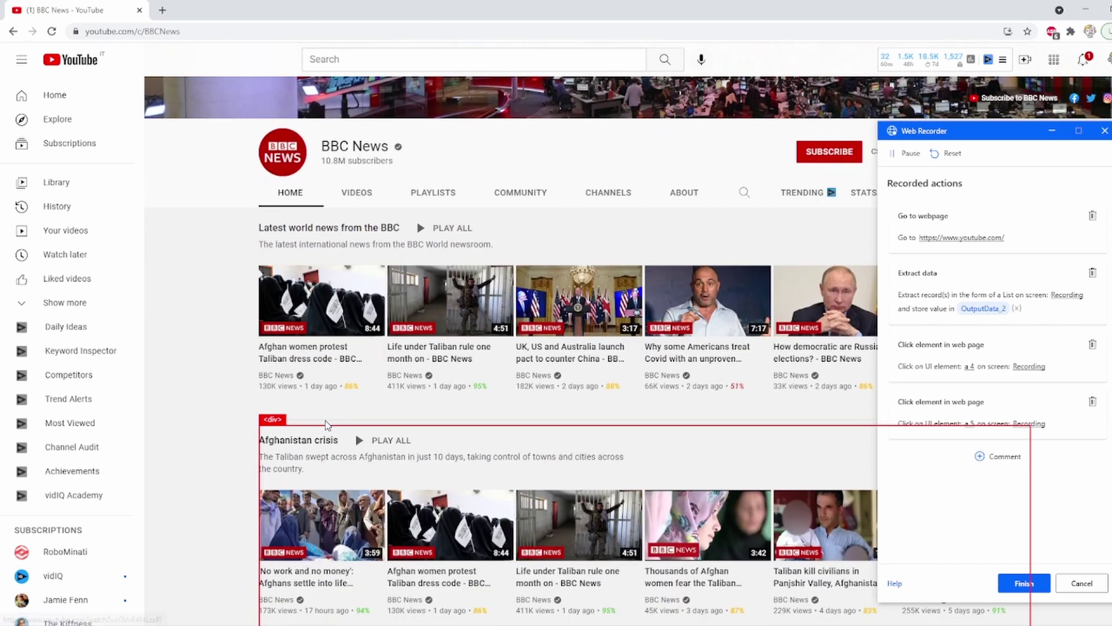
pyautogui.click(284, 318)
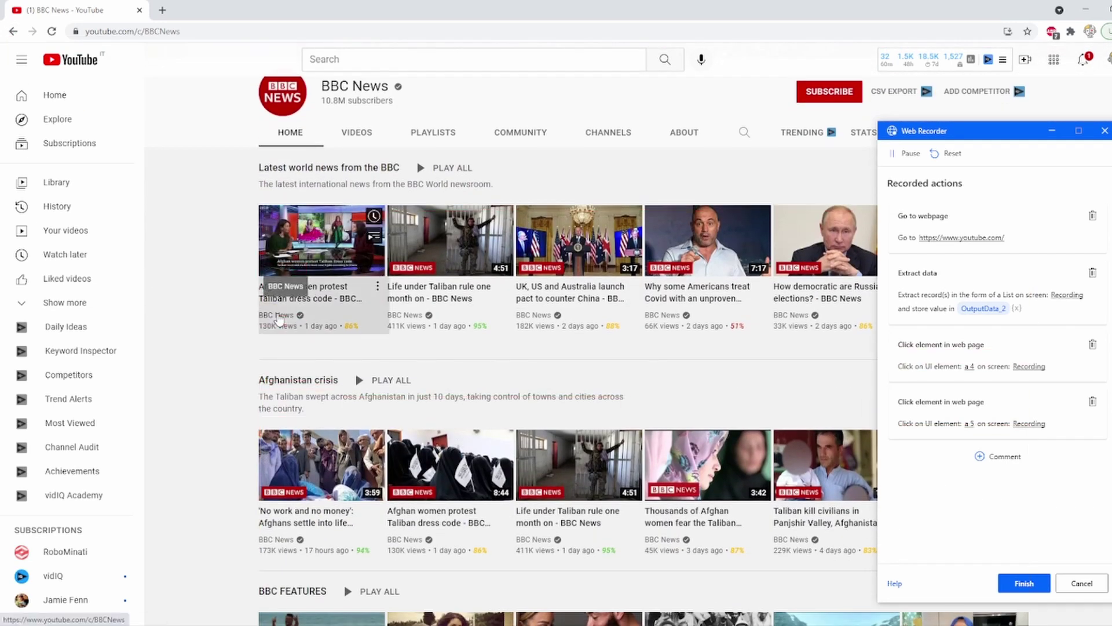
pyautogui.scroll(-4, 407, 432)
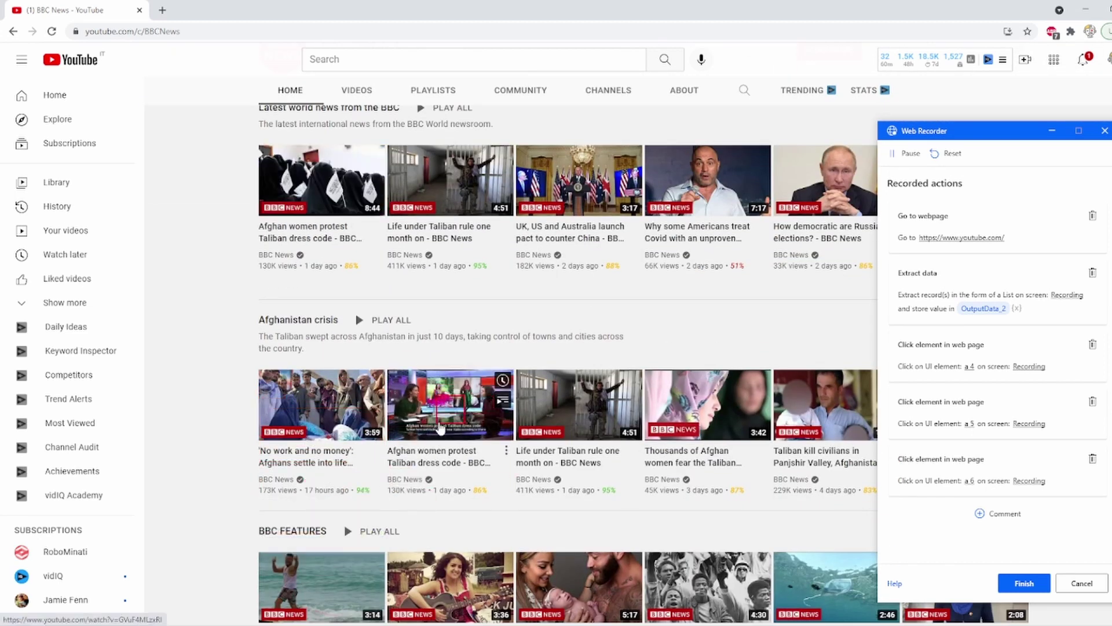
pyautogui.click(545, 480)
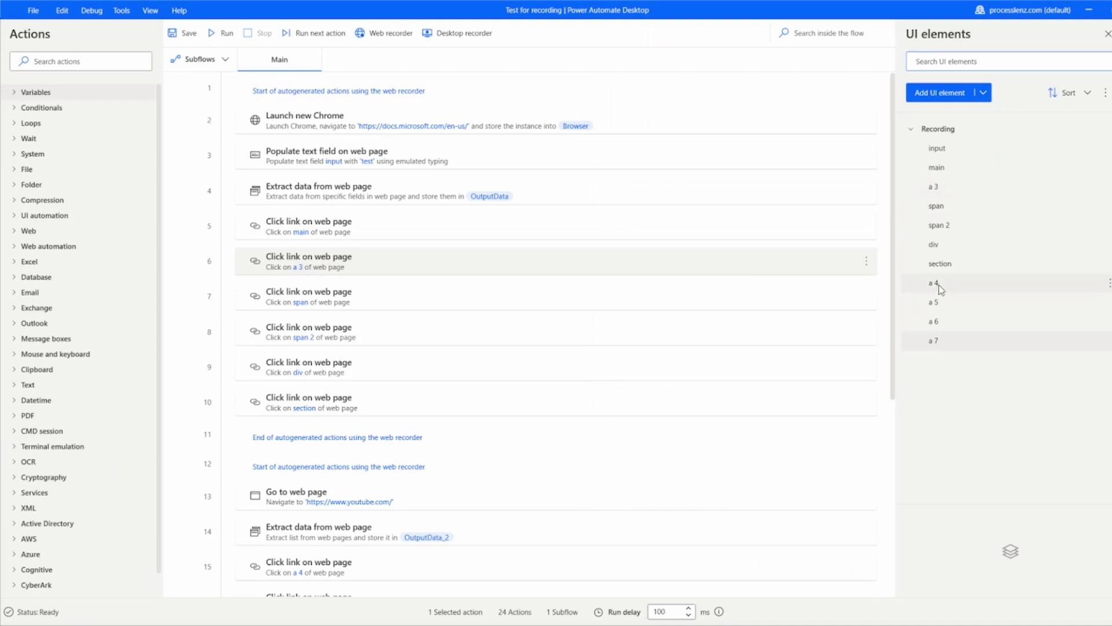
# Copy the full selector text of UI element "a 4" without changing it.
pyautogui.doubleClick(939, 284)
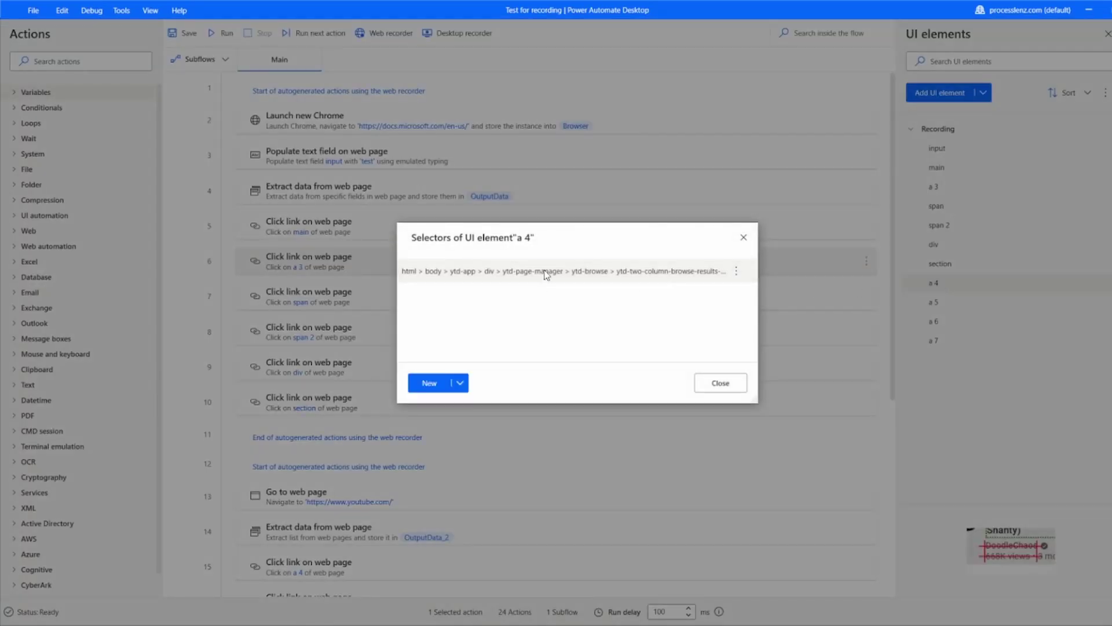
pyautogui.click(546, 274)
pyautogui.moveTo(499, 280); pyautogui.dragTo(353, 238)
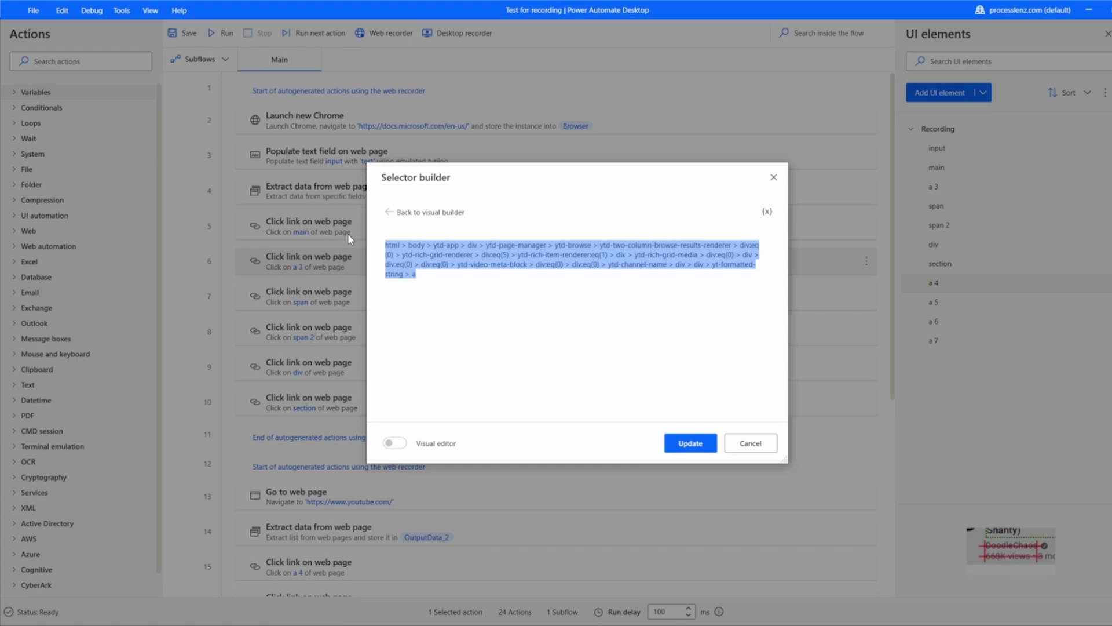
pyautogui.click(751, 443)
pyautogui.click(721, 384)
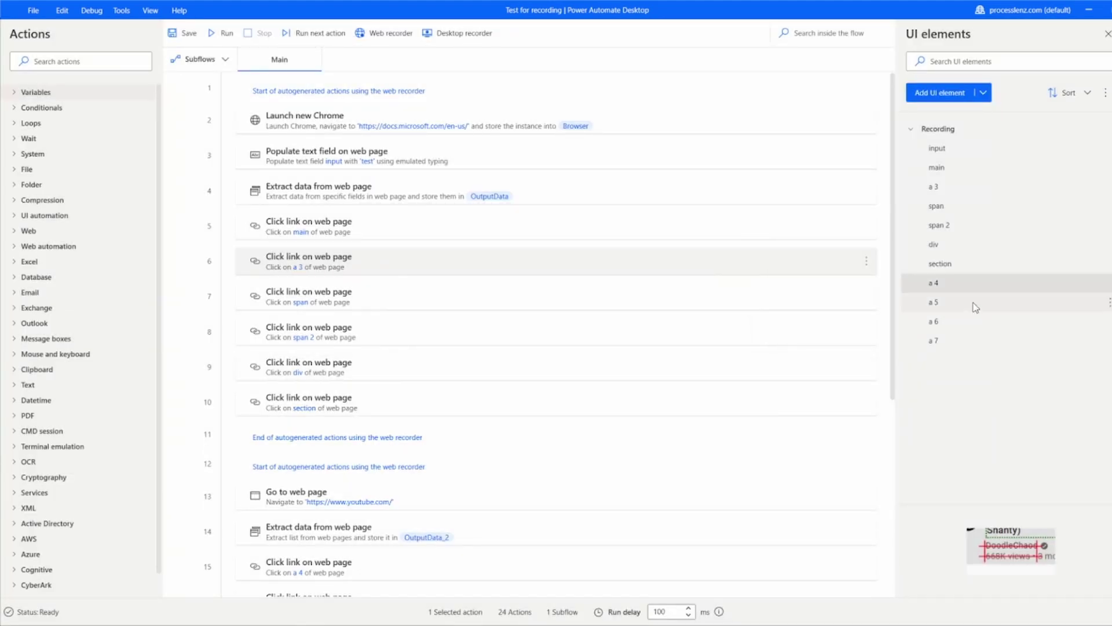
# Add the copied "a 4" selector as a second selector of UI element "a 5".
pyautogui.doubleClick(956, 303)
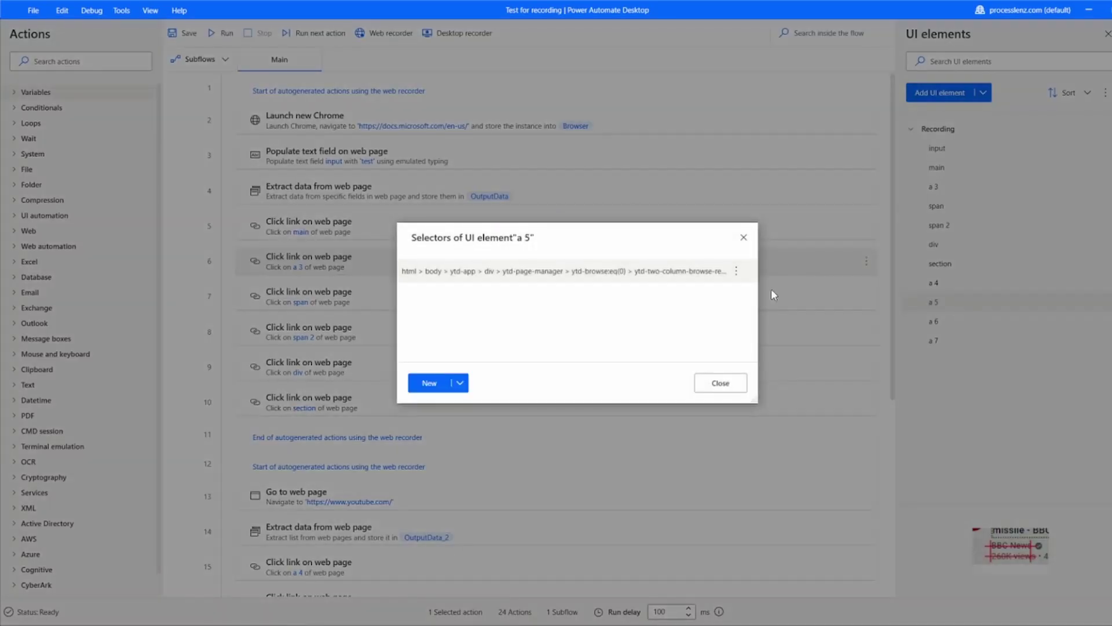
pyautogui.click(437, 383)
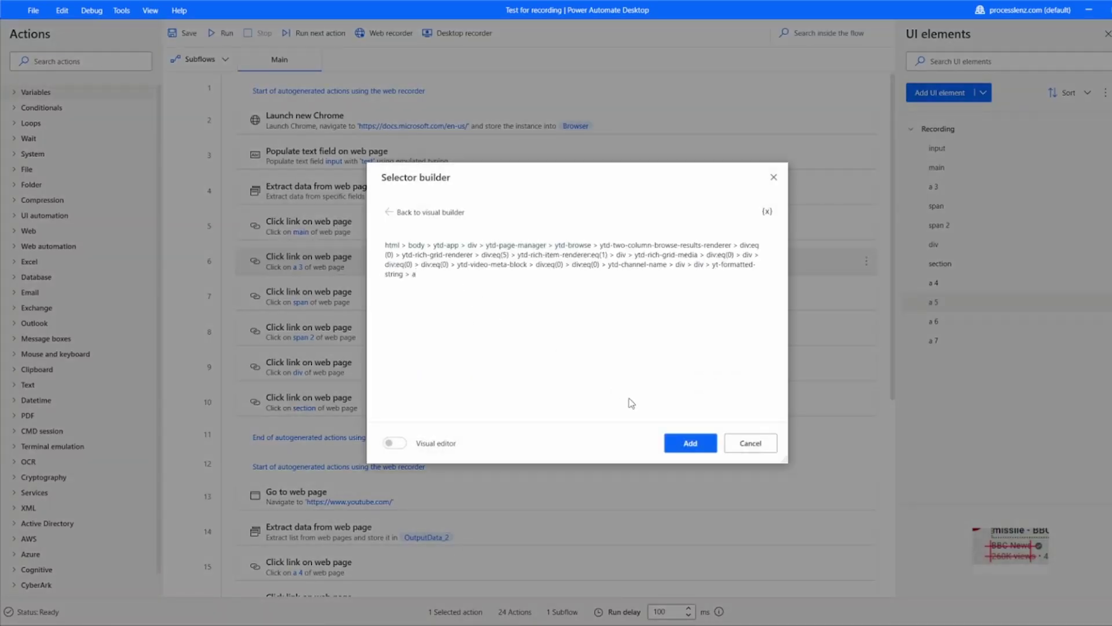
pyautogui.click(691, 444)
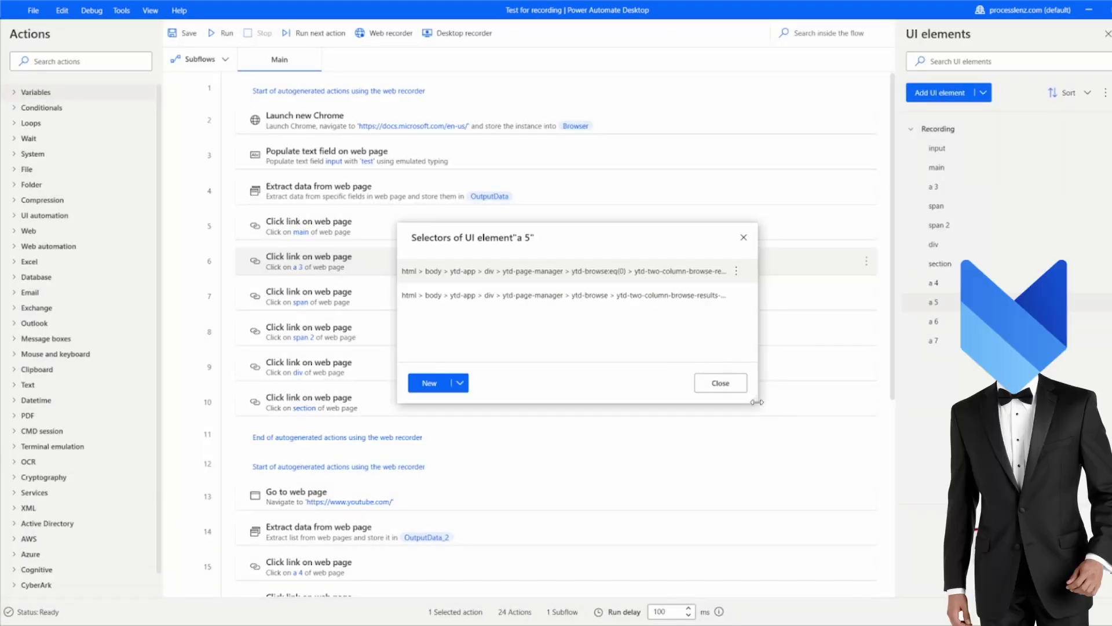
# Enlarge the selectors dialog of "a 5" to compare its two selectors, and close it.
pyautogui.moveTo(756, 407); pyautogui.dragTo(998, 484)
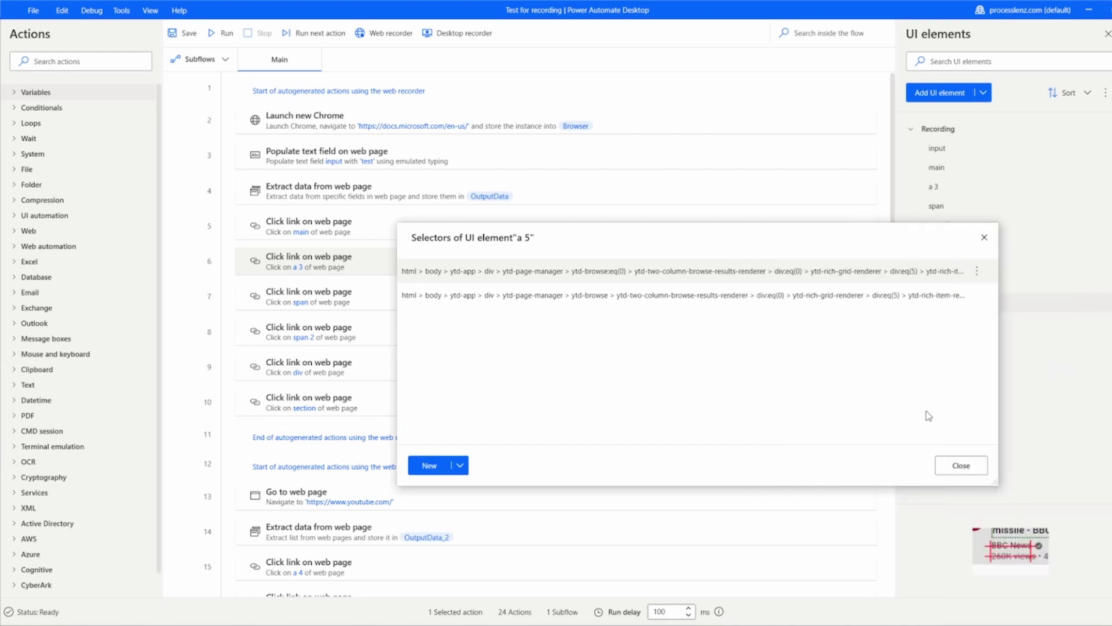
pyautogui.moveTo(814, 245); pyautogui.dragTo(635, 121)
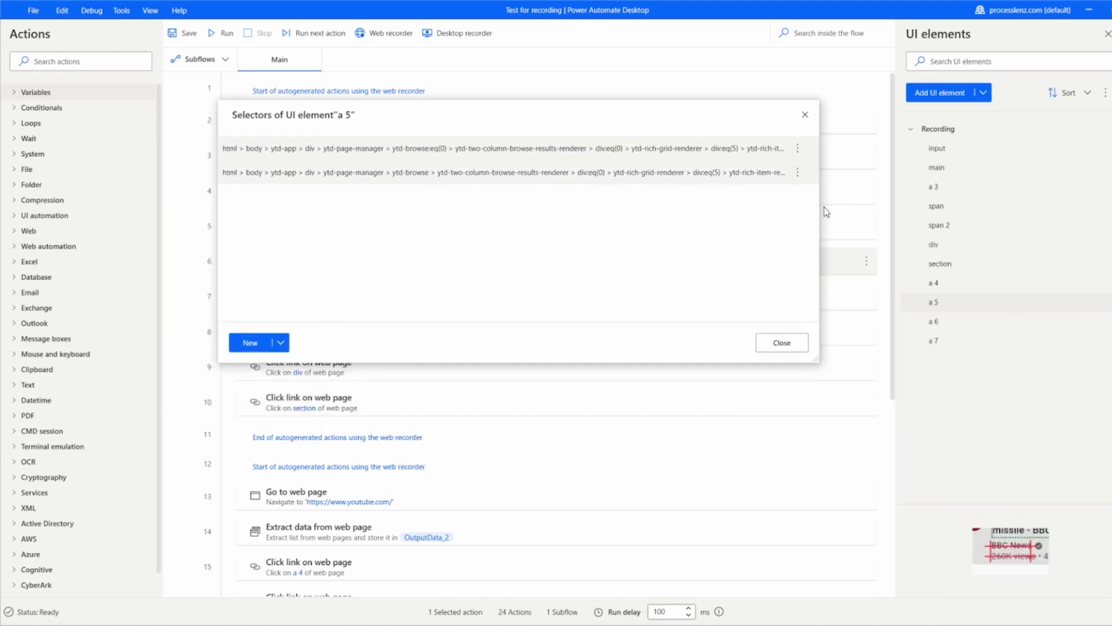
pyautogui.click(782, 343)
# Copy the full selector text of UI element "a 6" without changing it.
pyautogui.doubleClick(952, 324)
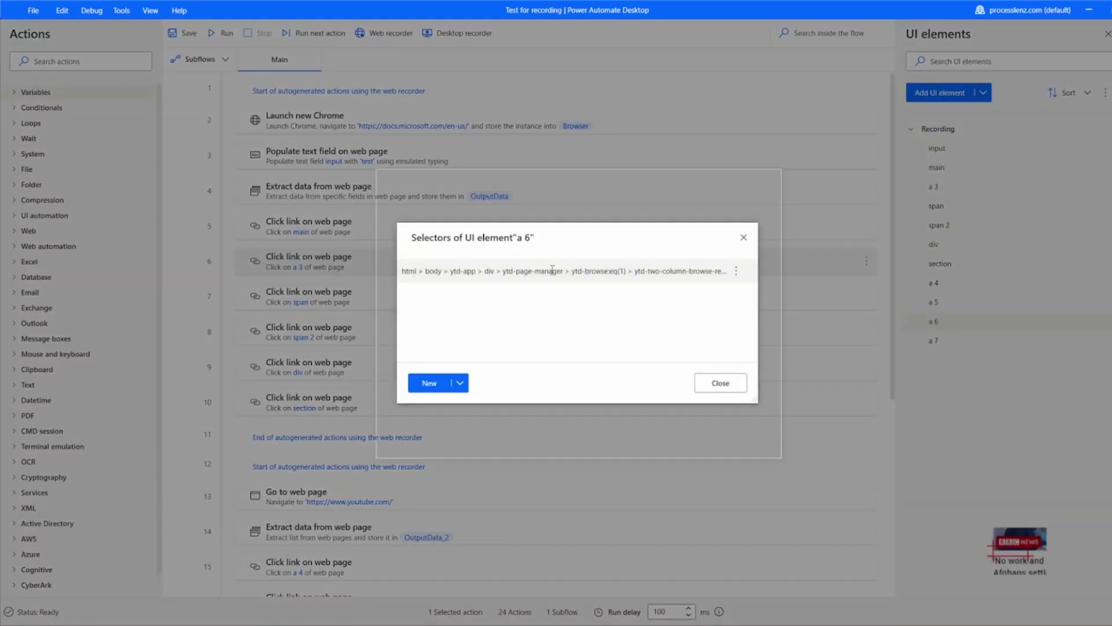
pyautogui.doubleClick(554, 272)
pyautogui.moveTo(740, 278); pyautogui.dragTo(311, 202)
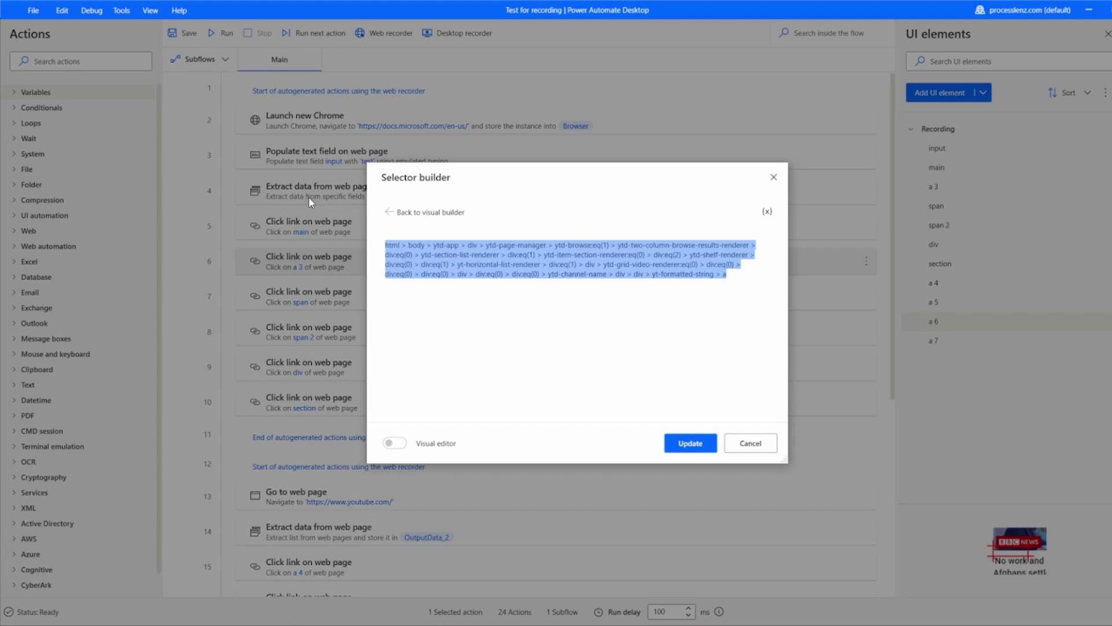
pyautogui.click(763, 455)
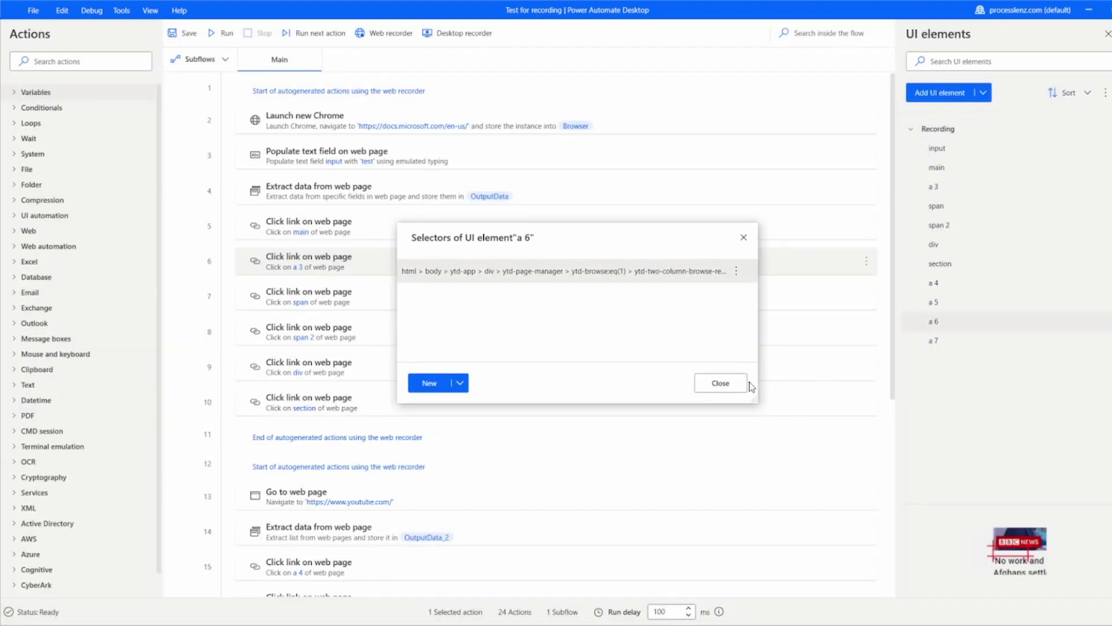
pyautogui.click(725, 382)
# Add the copied "a 6" selector as a second selector of UI element "a 4".
pyautogui.doubleClick(945, 284)
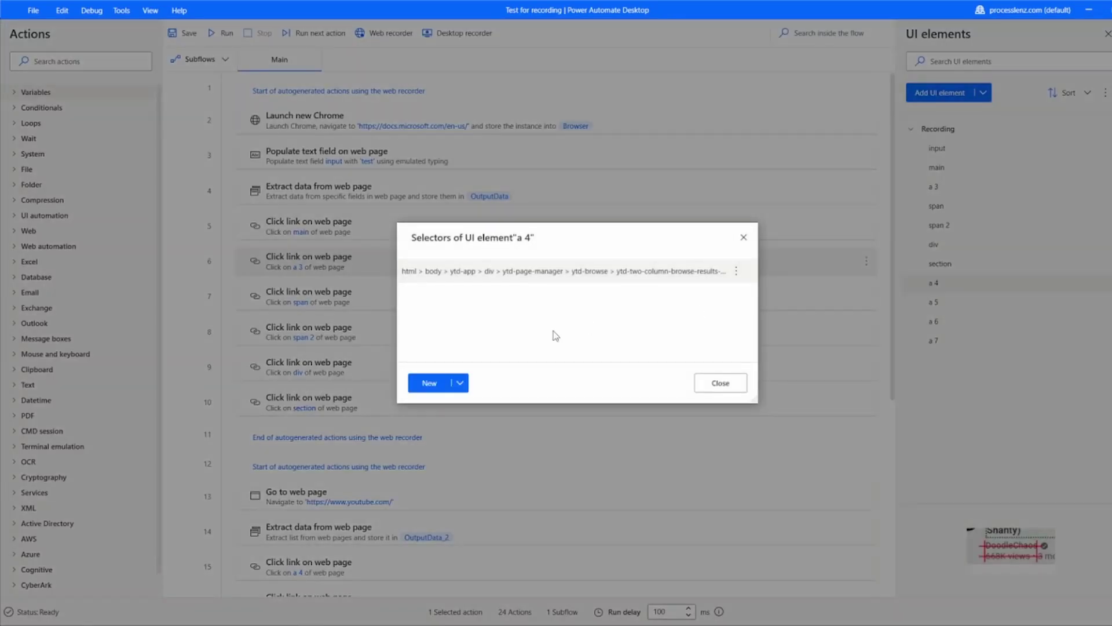
pyautogui.click(426, 386)
pyautogui.moveTo(551, 300); pyautogui.dragTo(309, 215)
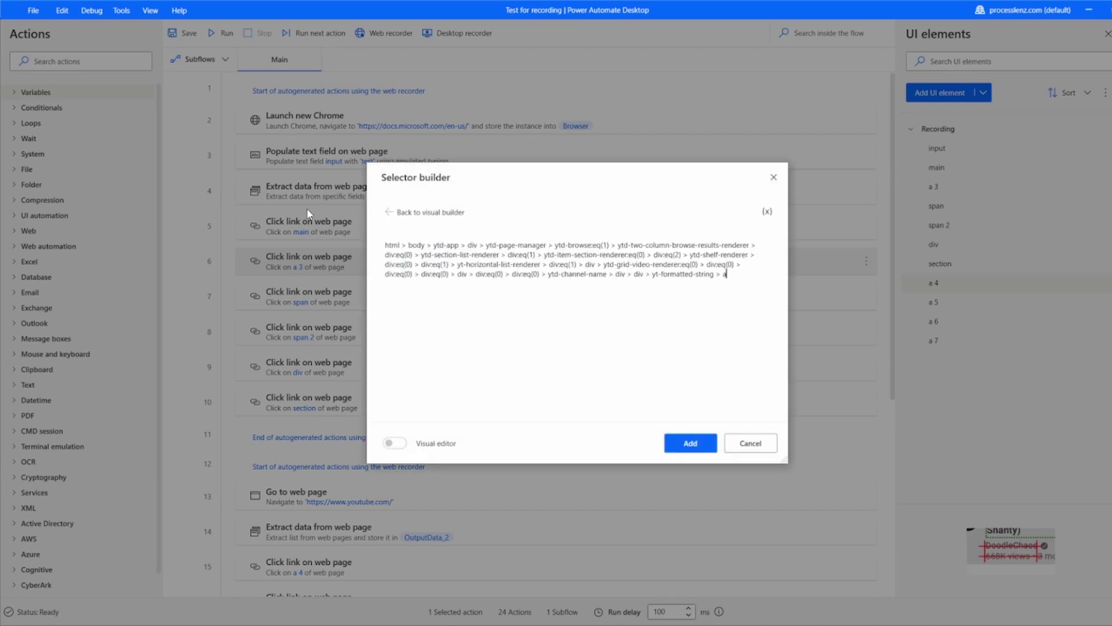
pyautogui.click(691, 443)
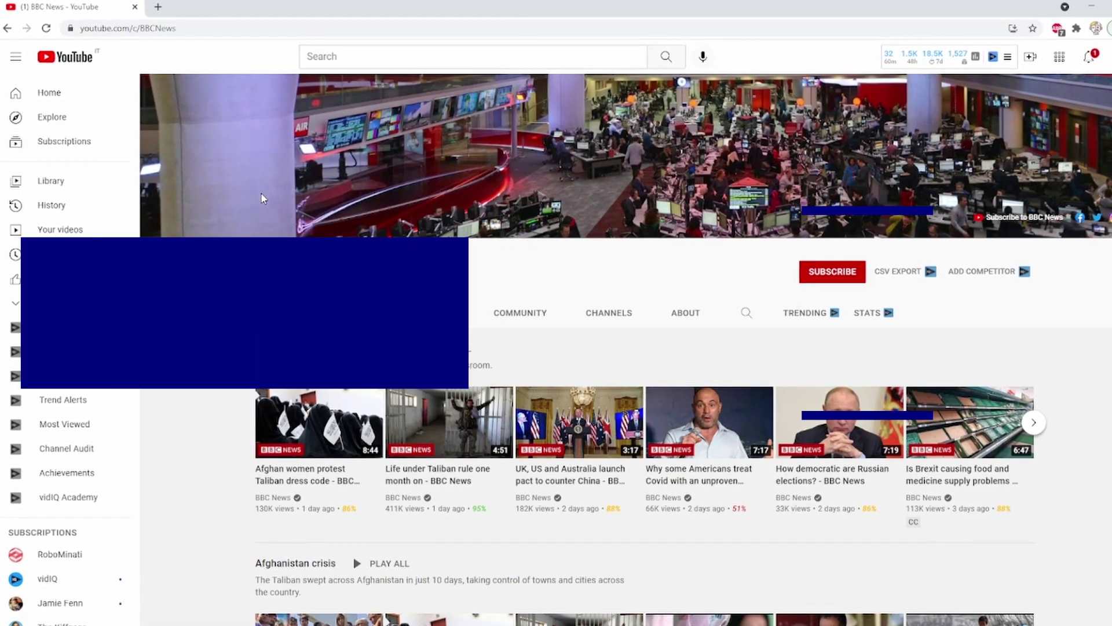
# Open the browser's developer tools on the BBC News YouTube channel page and enlarge their pane.
pyautogui.press('F12')
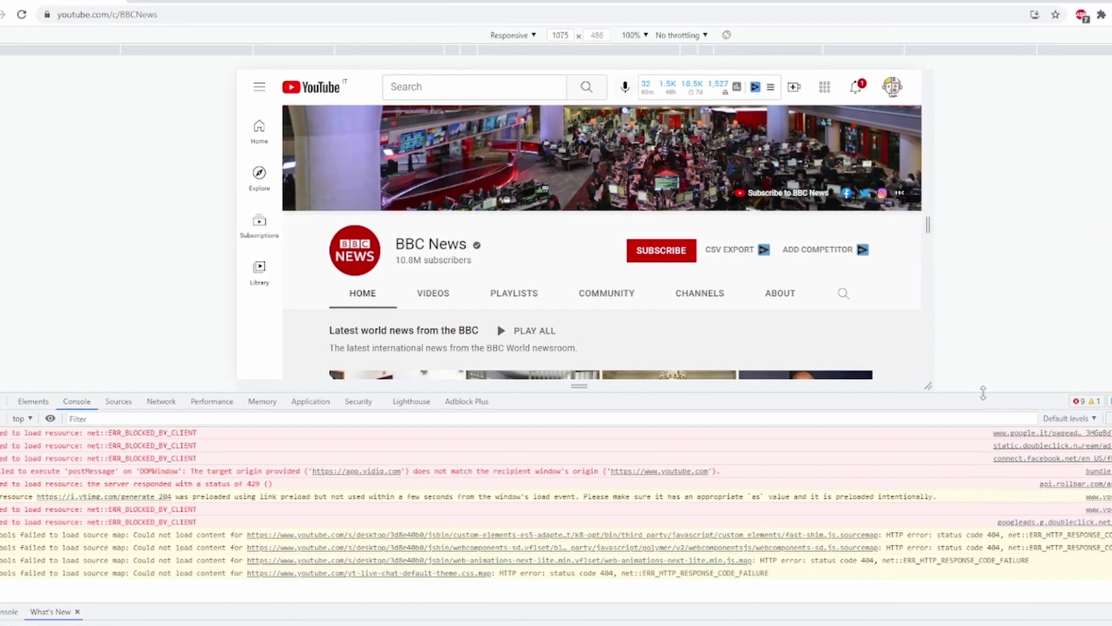
pyautogui.moveTo(983, 393); pyautogui.dragTo(984, 357)
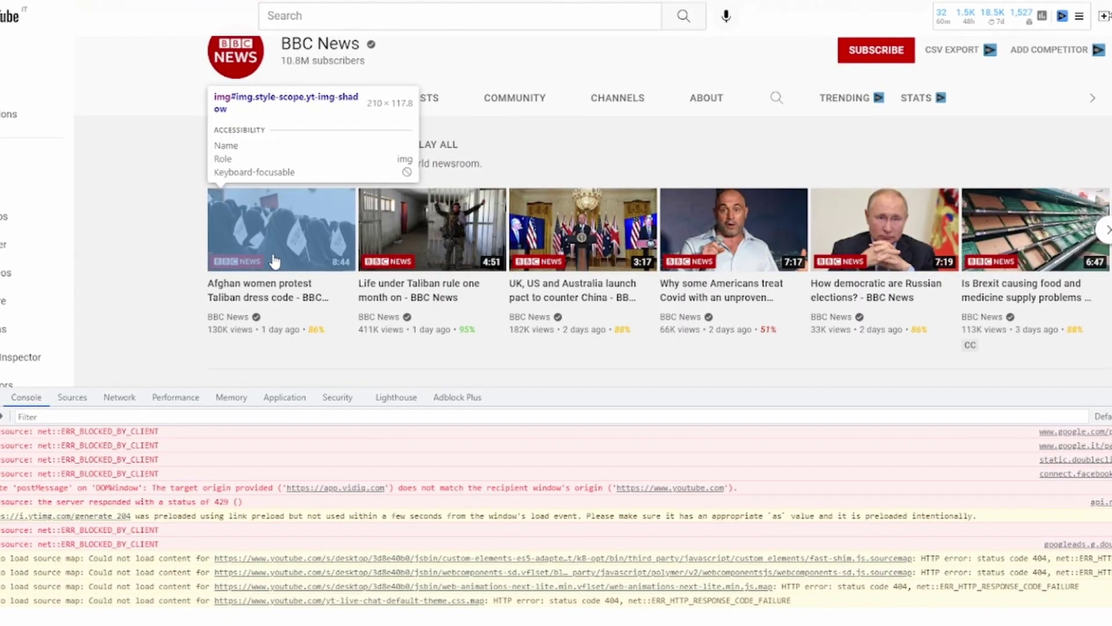
# Examine the HTML of the first video's title link and its neighbouring badge element on the BBC News channel page.
pyautogui.press('Escape')
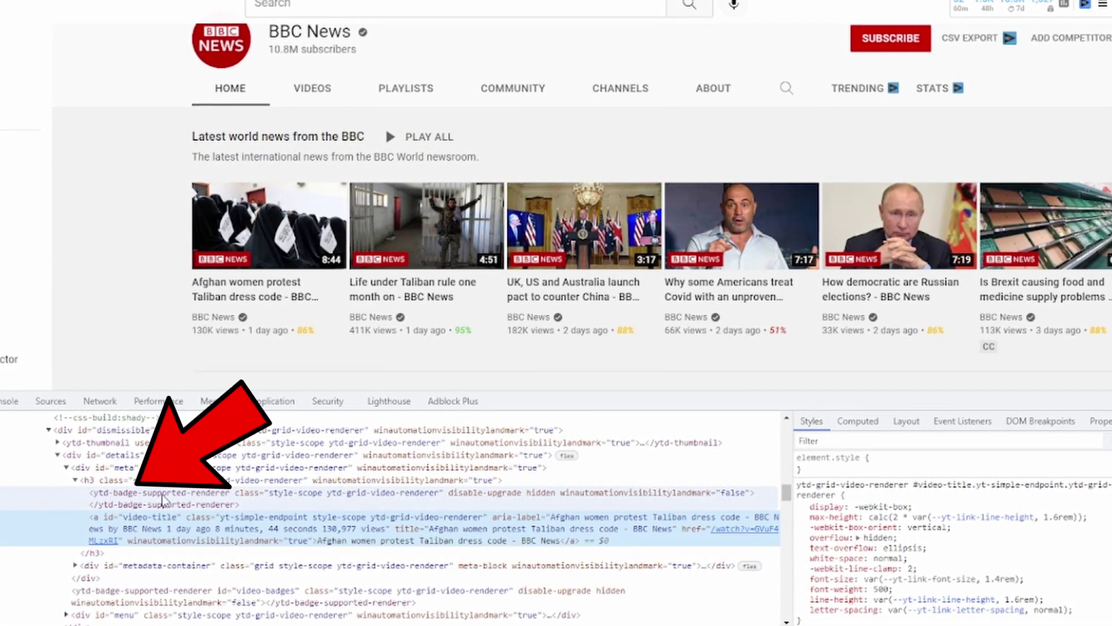
pyautogui.click(126, 502)
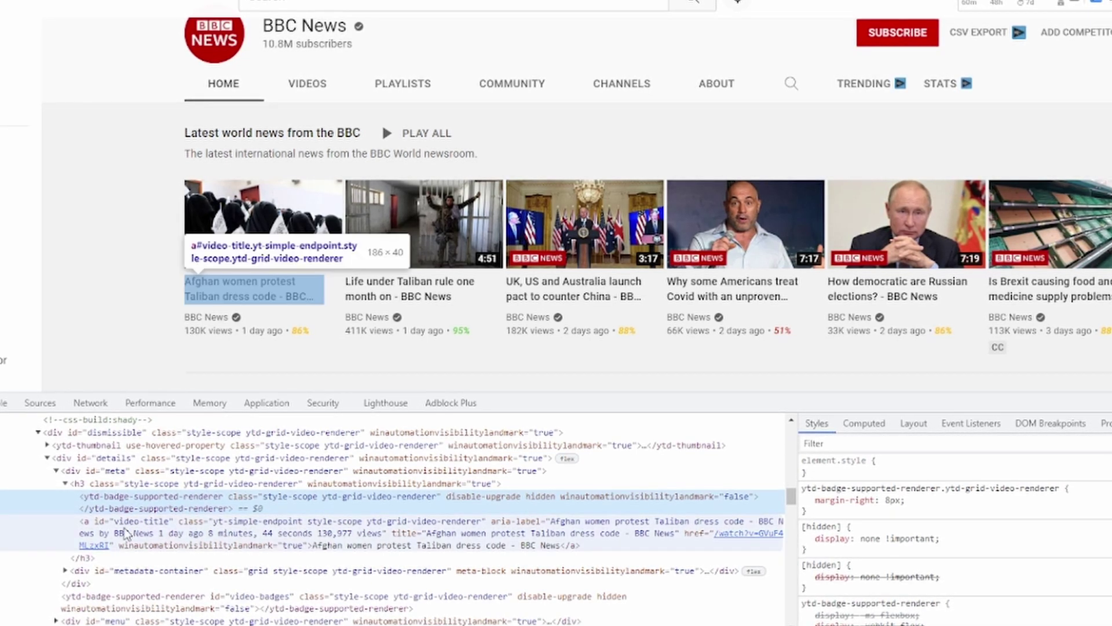
pyautogui.click(333, 532)
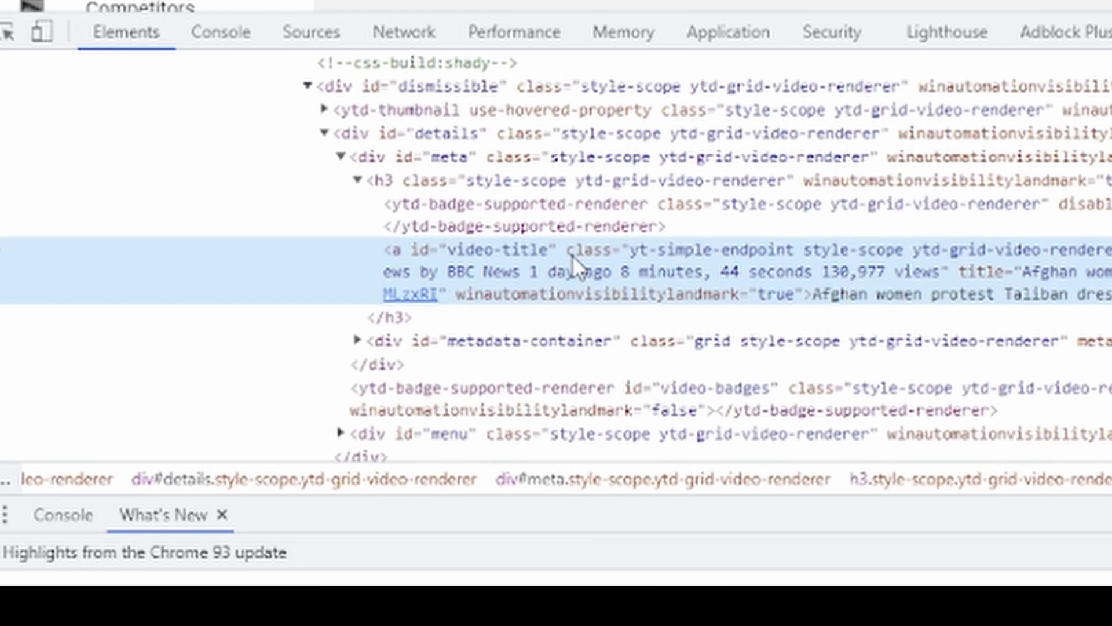
pyautogui.scroll(-5, 802, 186)
pyautogui.scroll(2, 841, 116)
pyautogui.scroll(3, 880, 55)
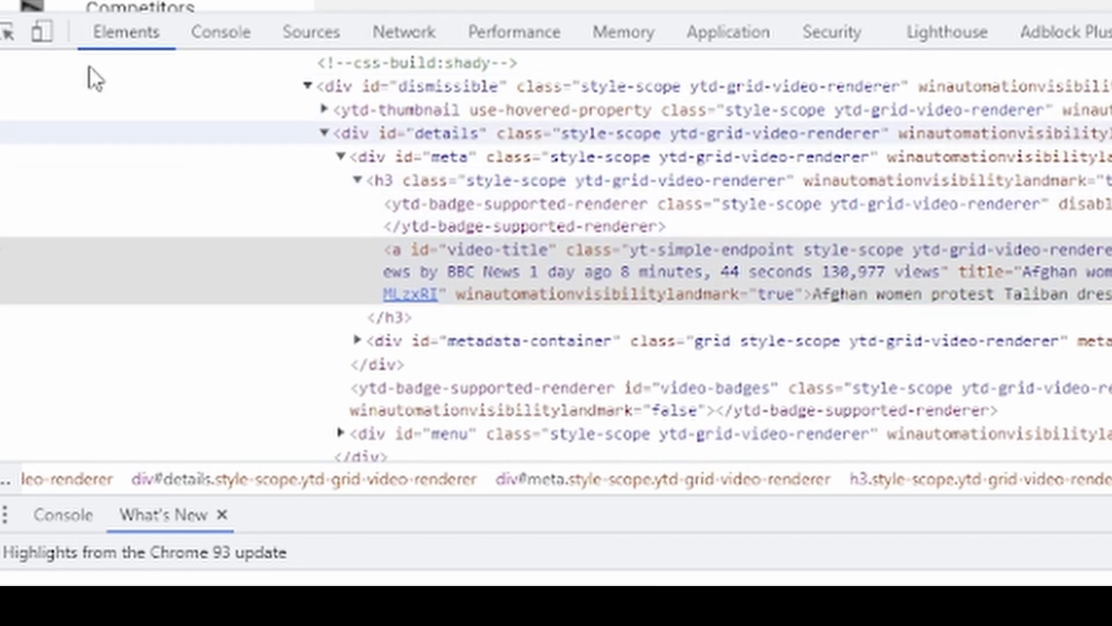
# Inspect the BBC News channel link below the first video and examine its winautomationvisibilitylandmark attribute.
pyautogui.click(9, 35)
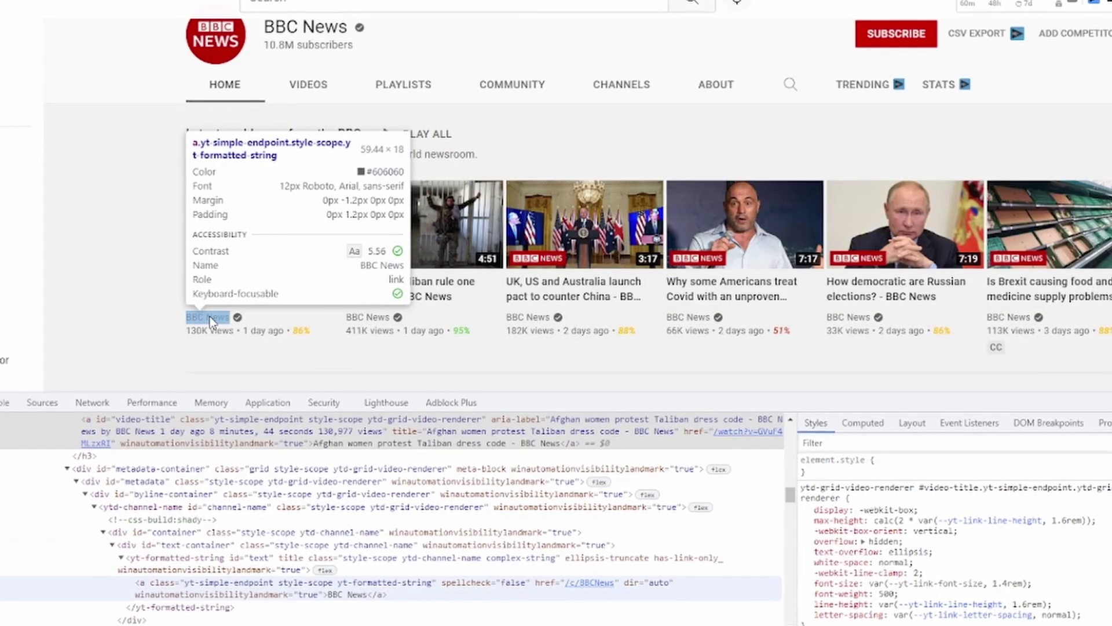
pyautogui.click(210, 317)
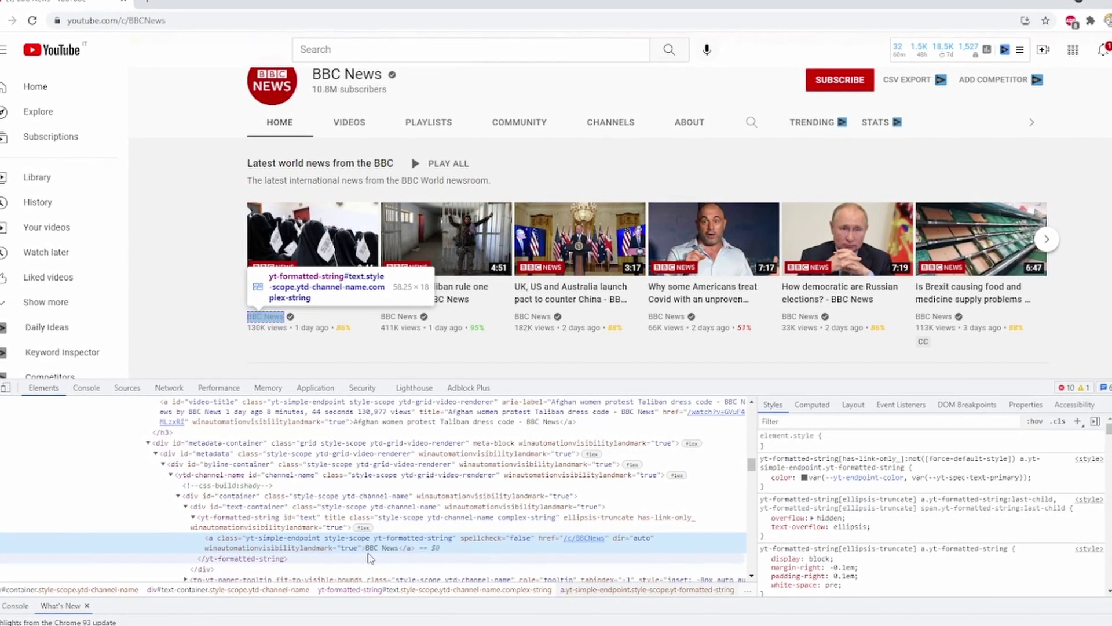
pyautogui.doubleClick(307, 548)
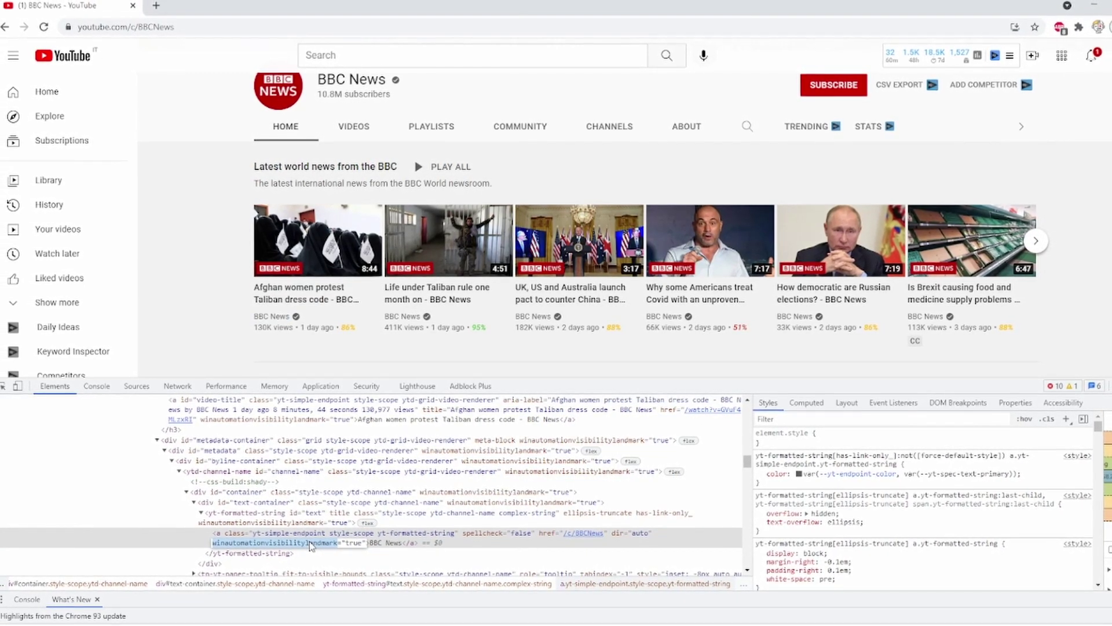
pyautogui.click(6, 386)
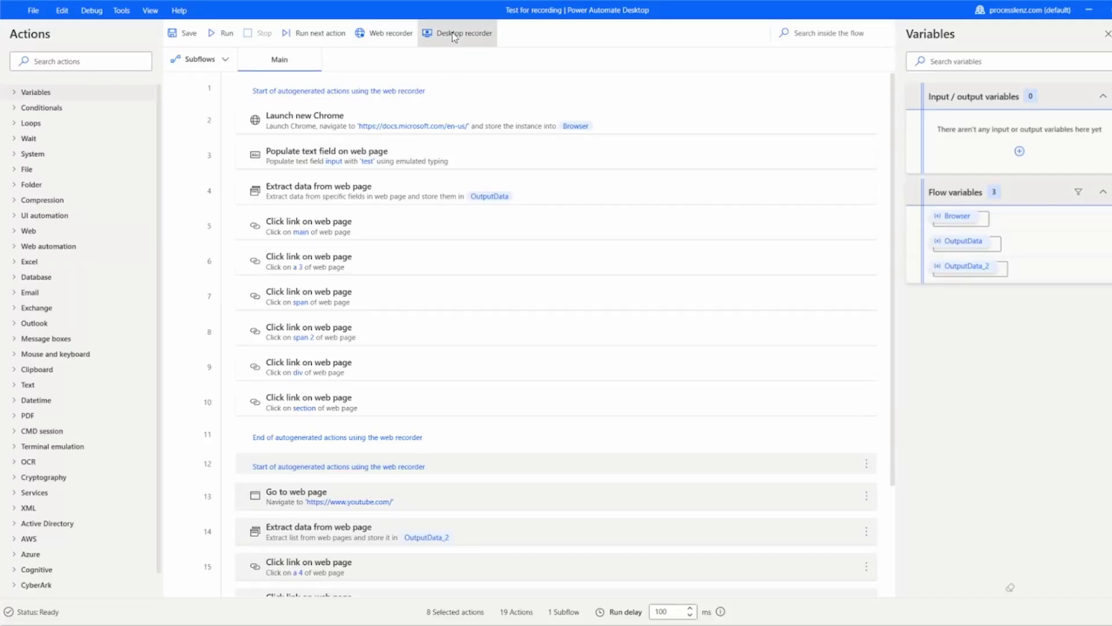
# Start a desktop recording in Power Automate Desktop with image recording enabled.
pyautogui.click(453, 41)
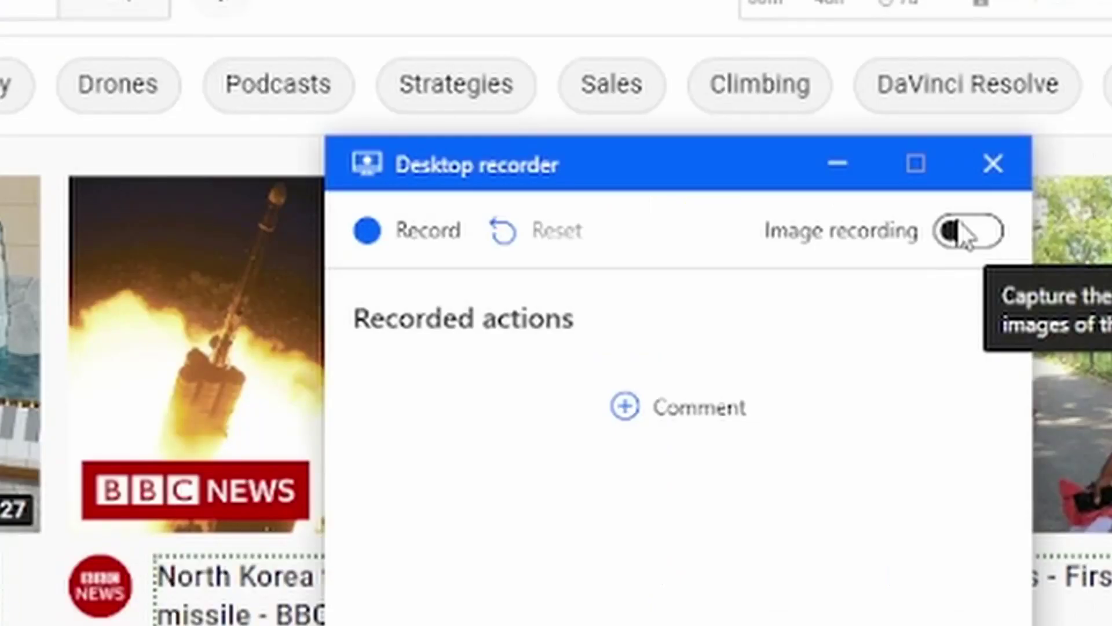
pyautogui.click(954, 145)
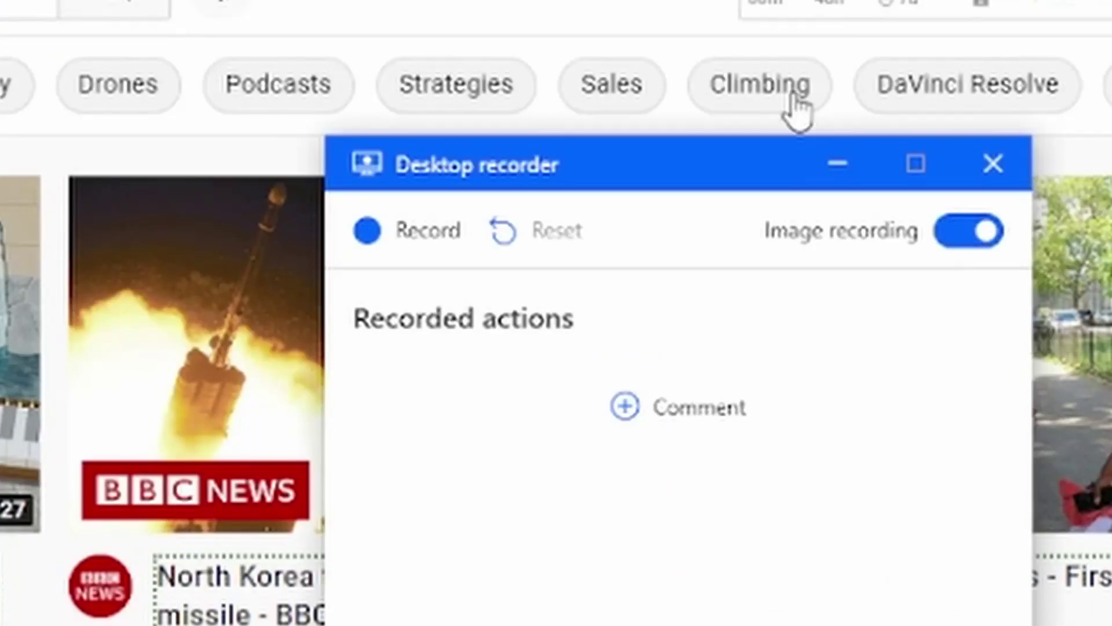
pyautogui.click(415, 233)
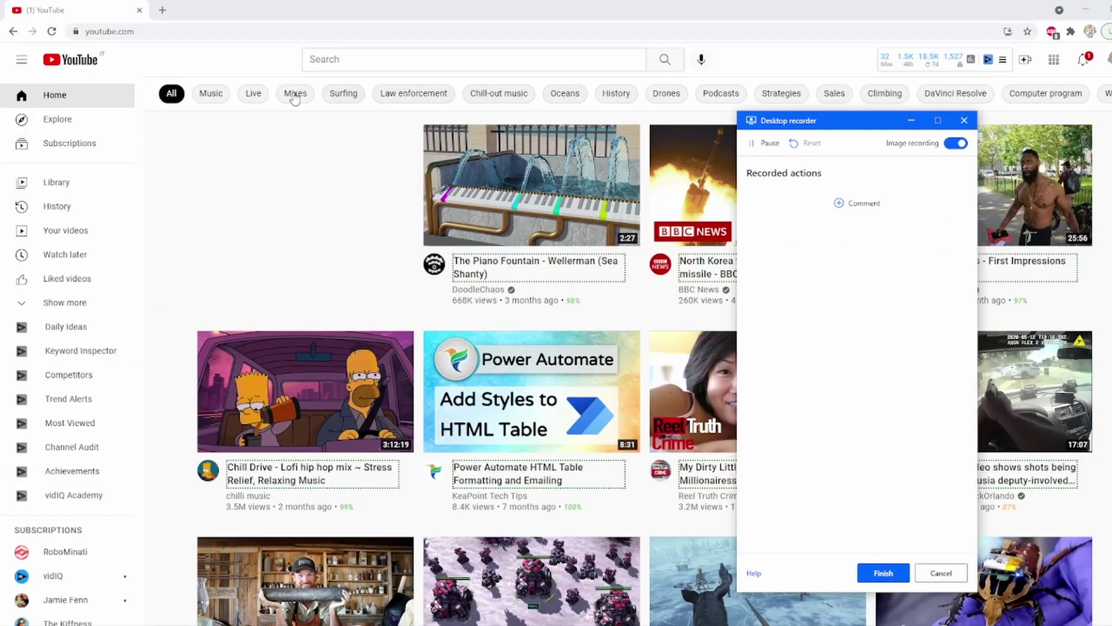
# Record image-based selections of the Music, Live and Mixes filters on the YouTube home page, and turn image recording off.
pyautogui.click(218, 103)
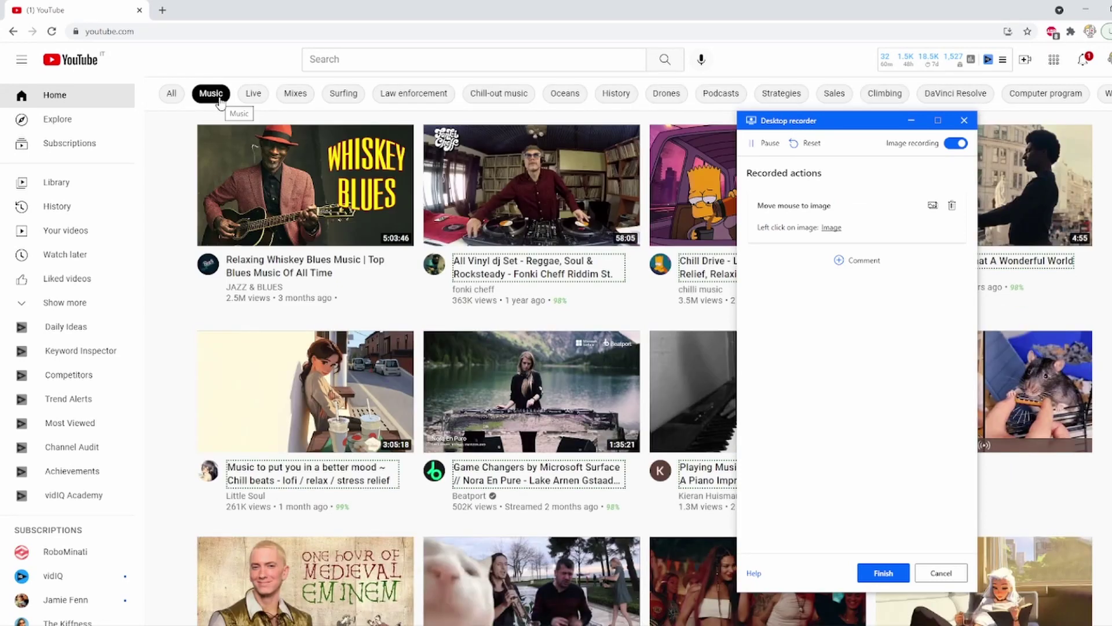
pyautogui.click(251, 98)
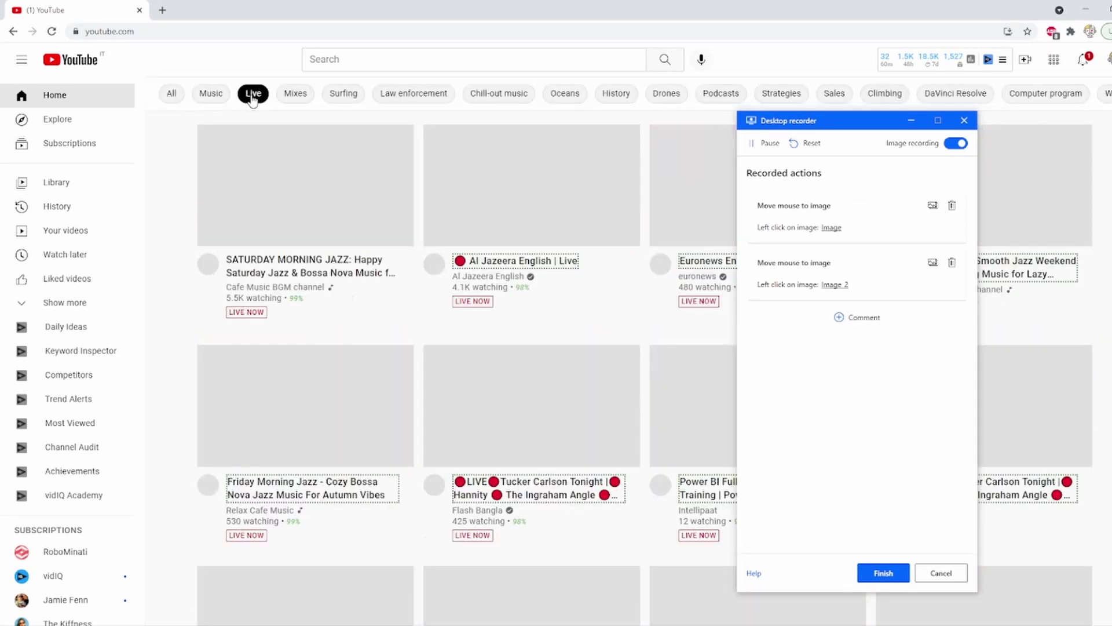
pyautogui.click(295, 96)
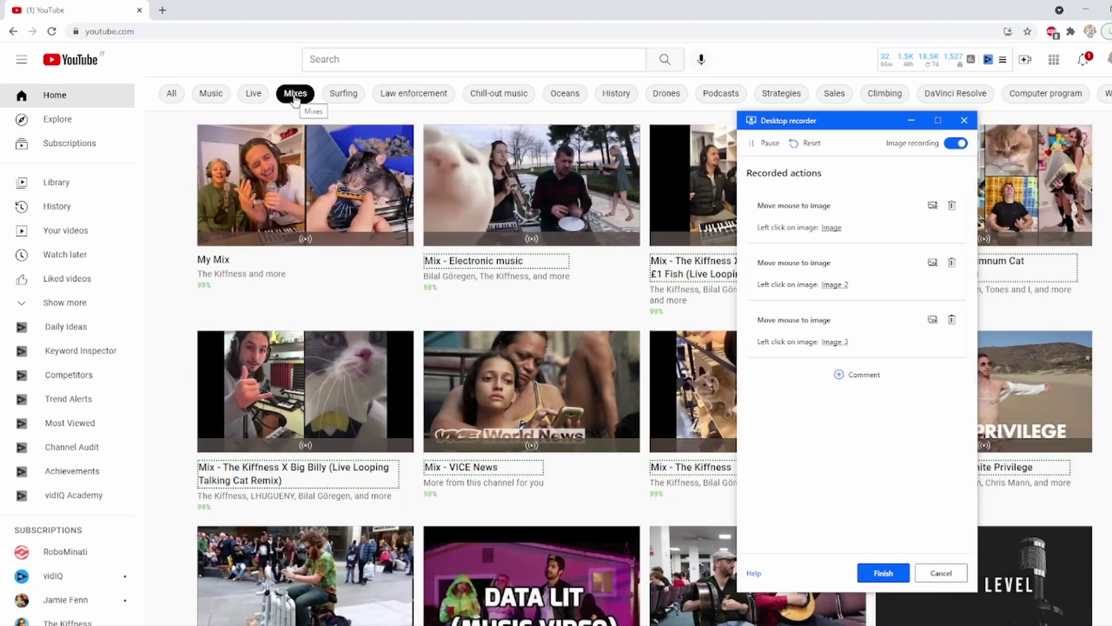
pyautogui.click(956, 143)
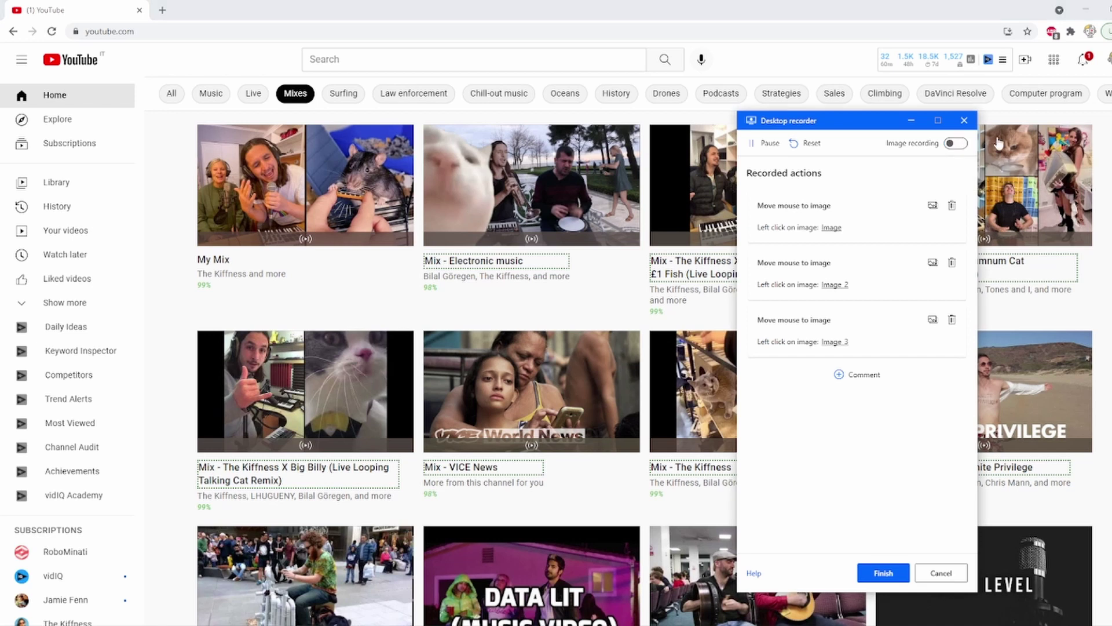
pyautogui.hotkey('alt', 'f')
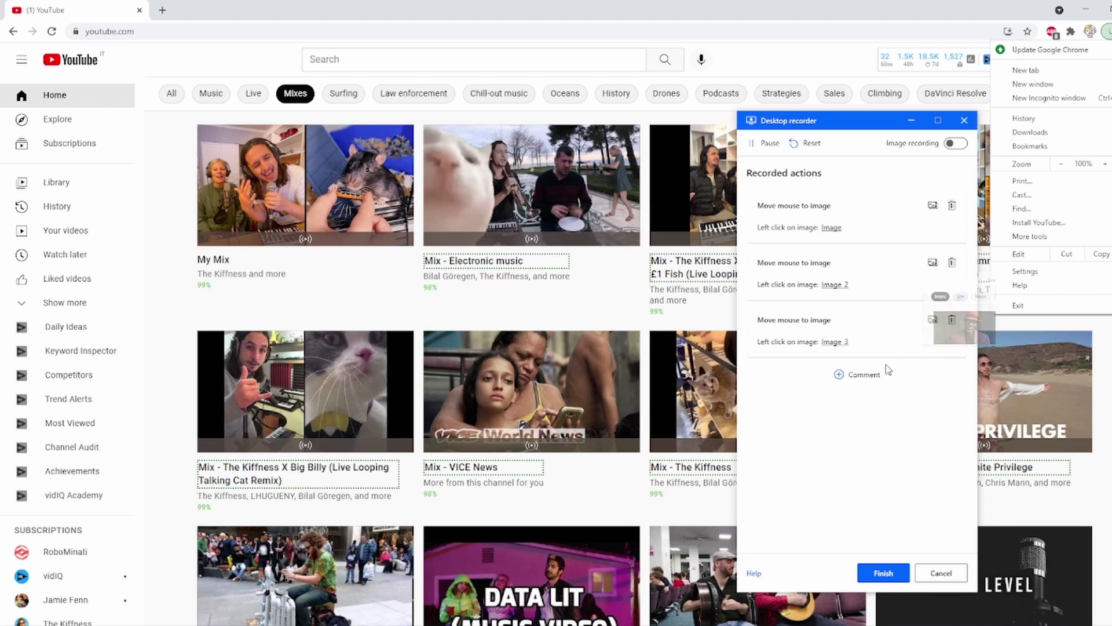
pyautogui.click(812, 439)
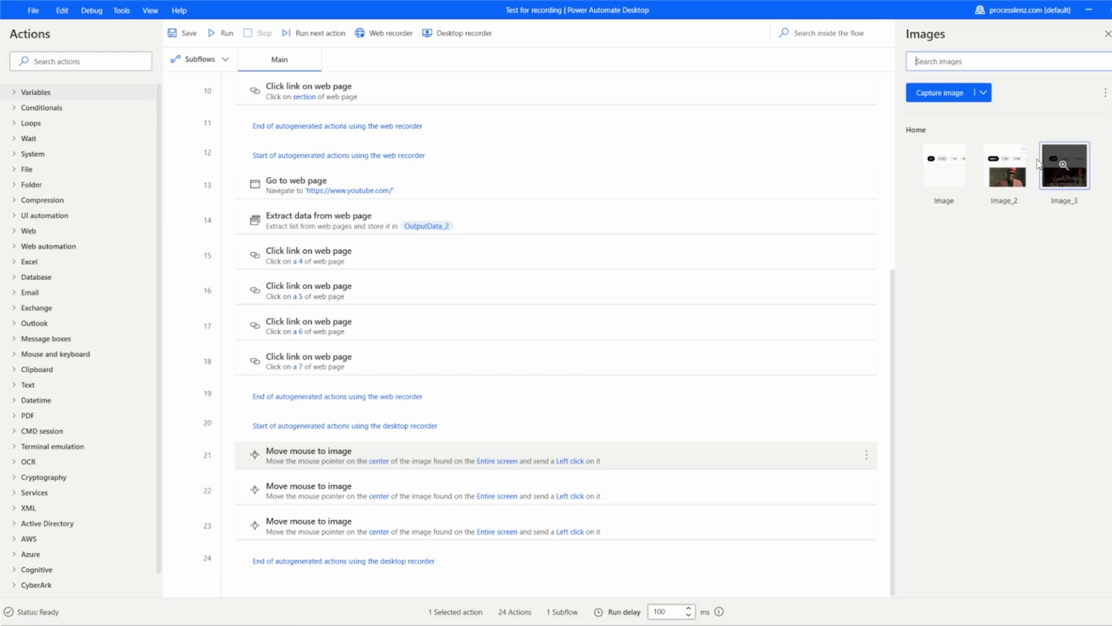
# Preview the first captured image in the flow's image collection and close the preview.
pyautogui.click(938, 174)
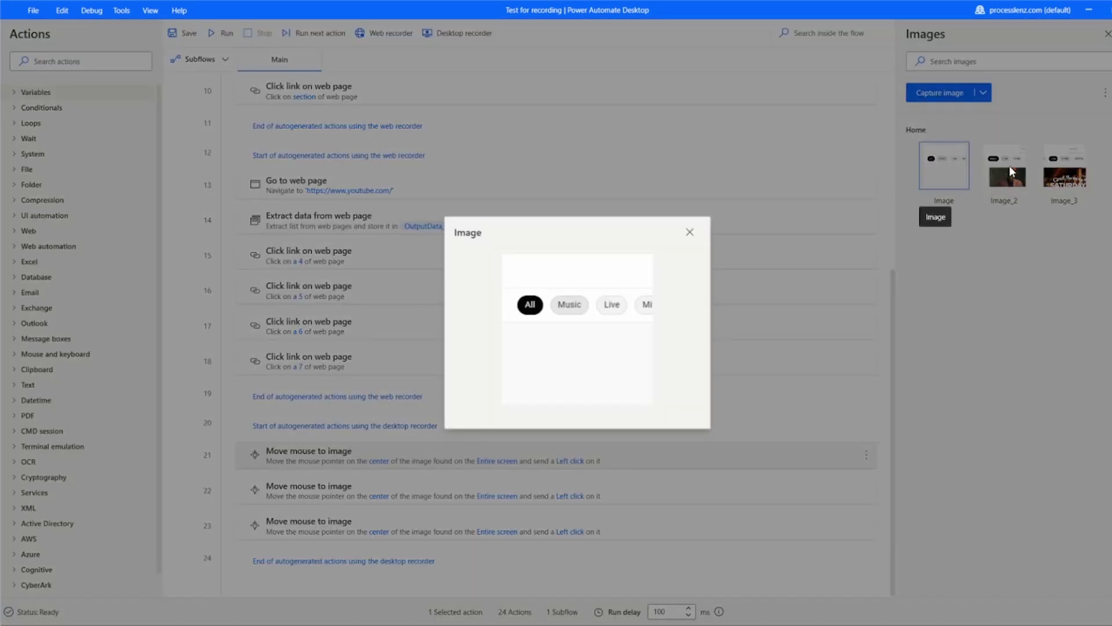
pyautogui.click(690, 233)
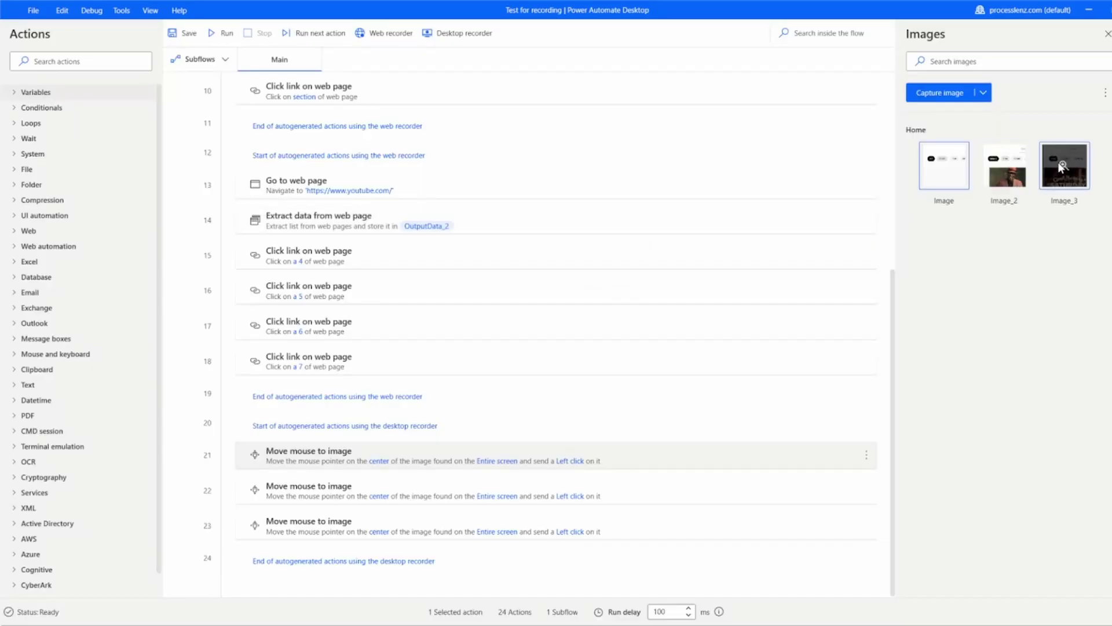
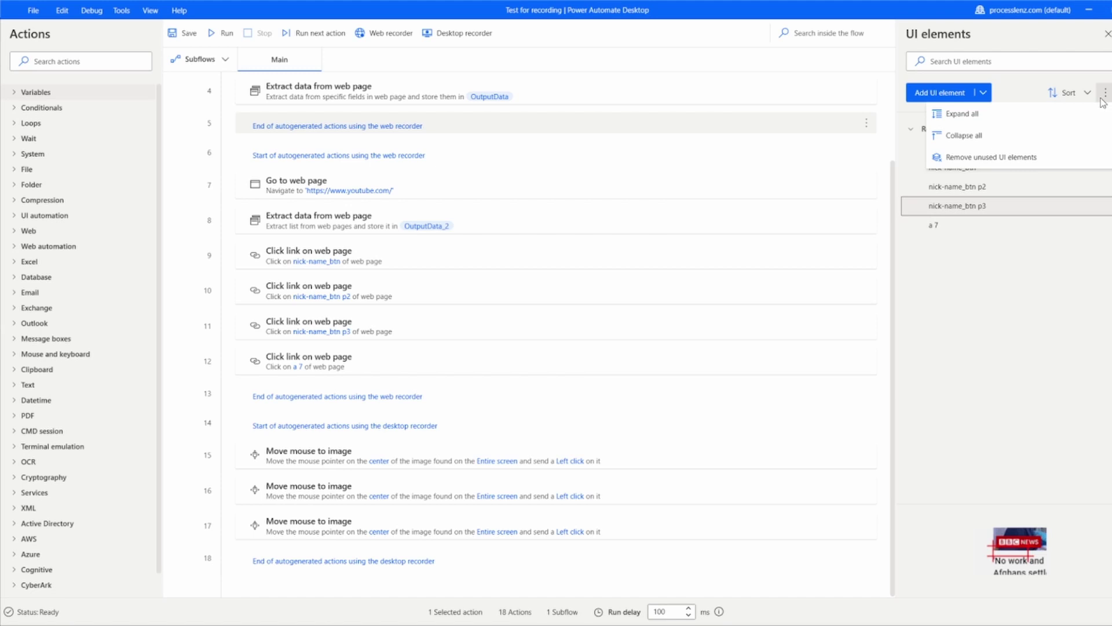
# Collapse all UI elements and review the options for the Recording group, for adding UI elements and for sorting.
pyautogui.click(963, 135)
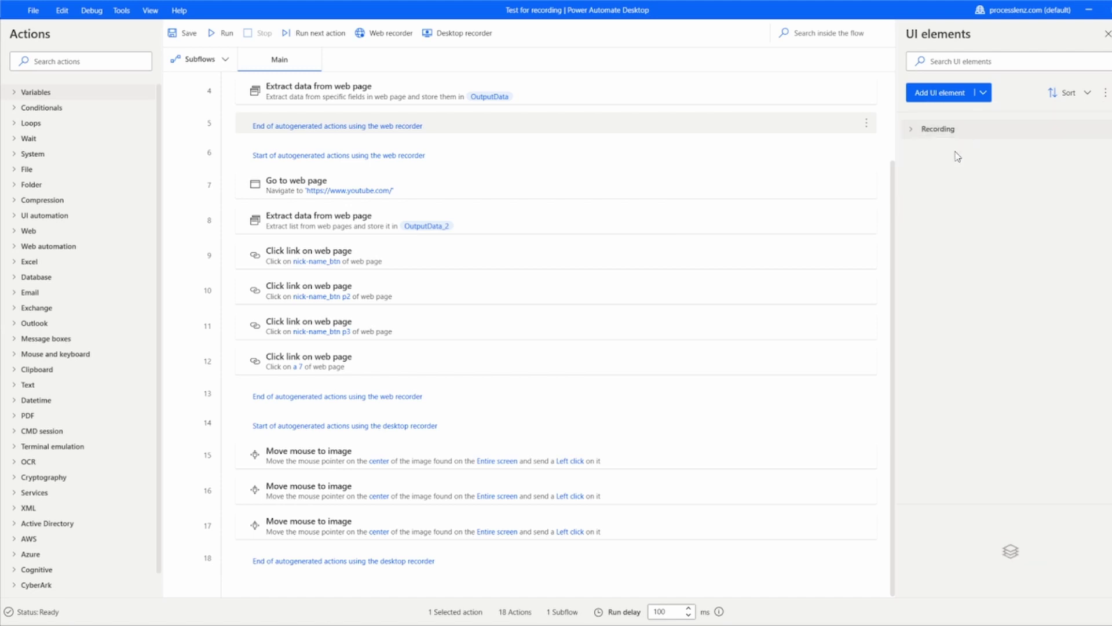
pyautogui.click(1108, 129)
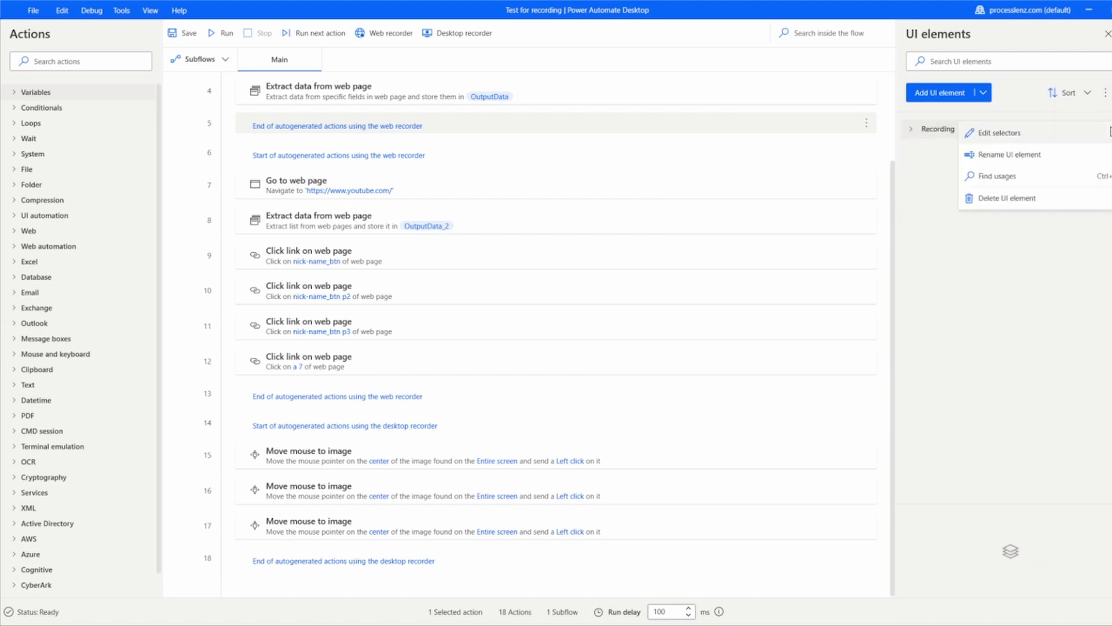
pyautogui.click(936, 161)
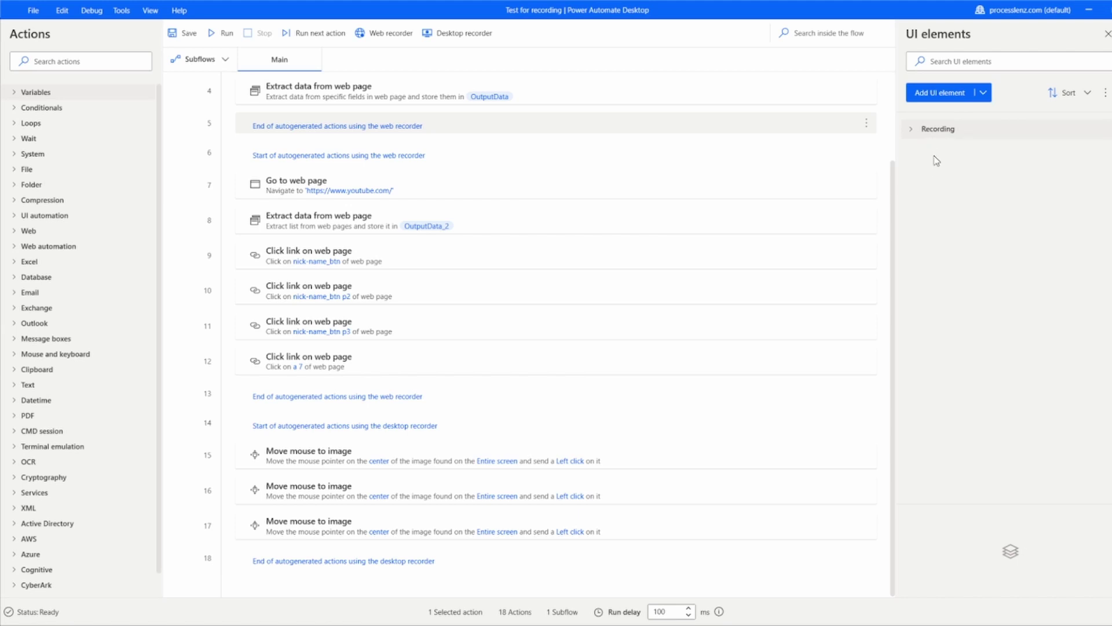
pyautogui.click(984, 94)
pyautogui.click(1028, 94)
pyautogui.click(1089, 93)
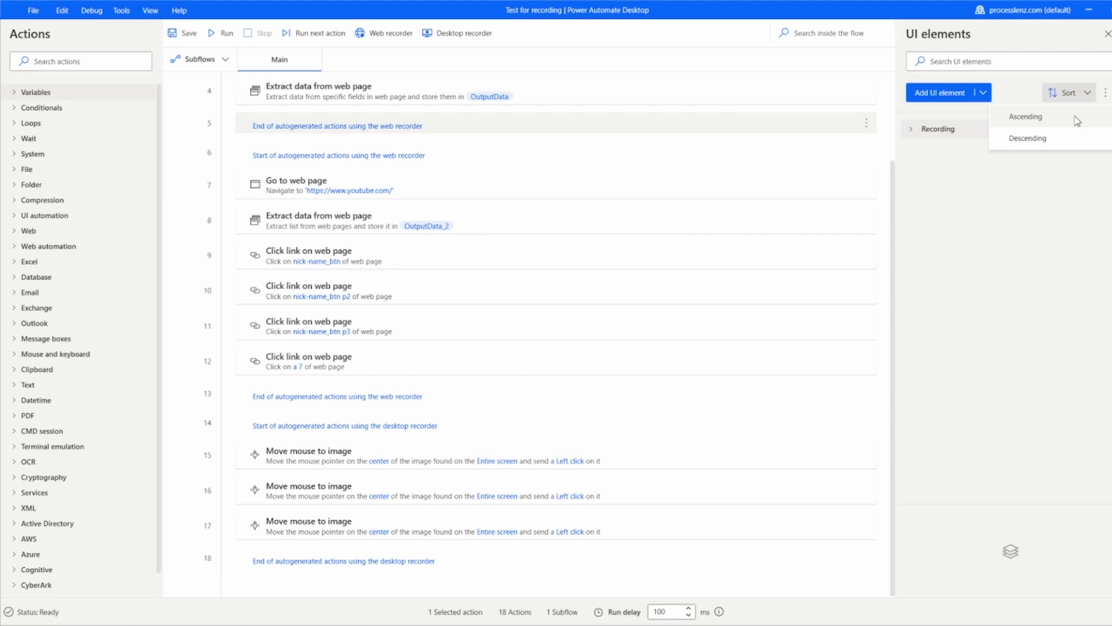
# Expand the Recording group and review the options available for UI element nick-name_btn p2.
pyautogui.click(912, 130)
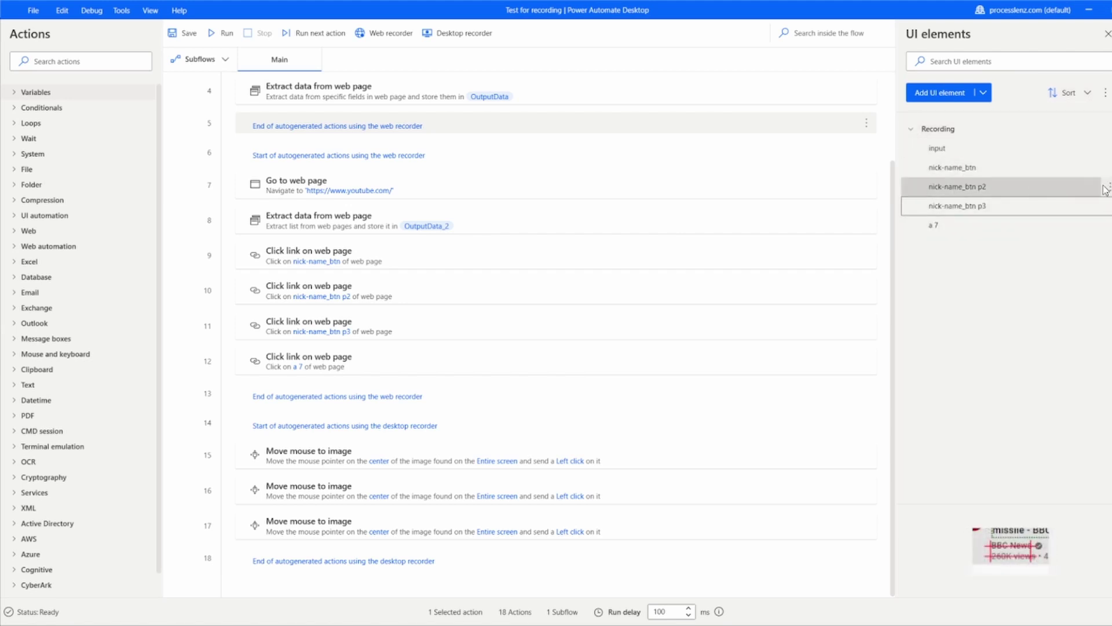
pyautogui.click(1109, 187)
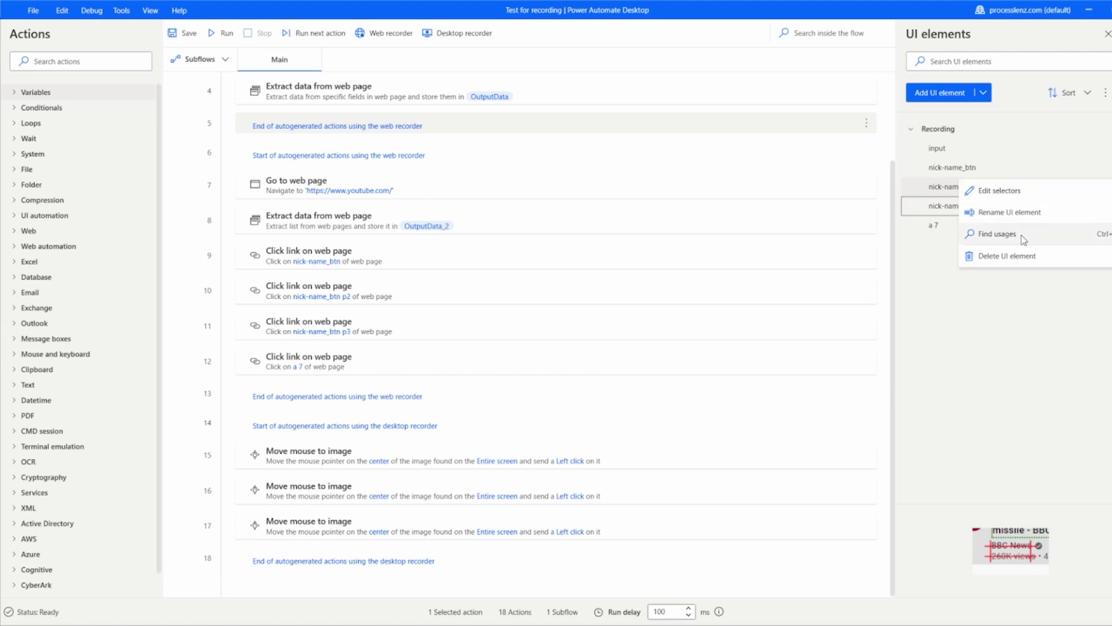
pyautogui.click(1009, 328)
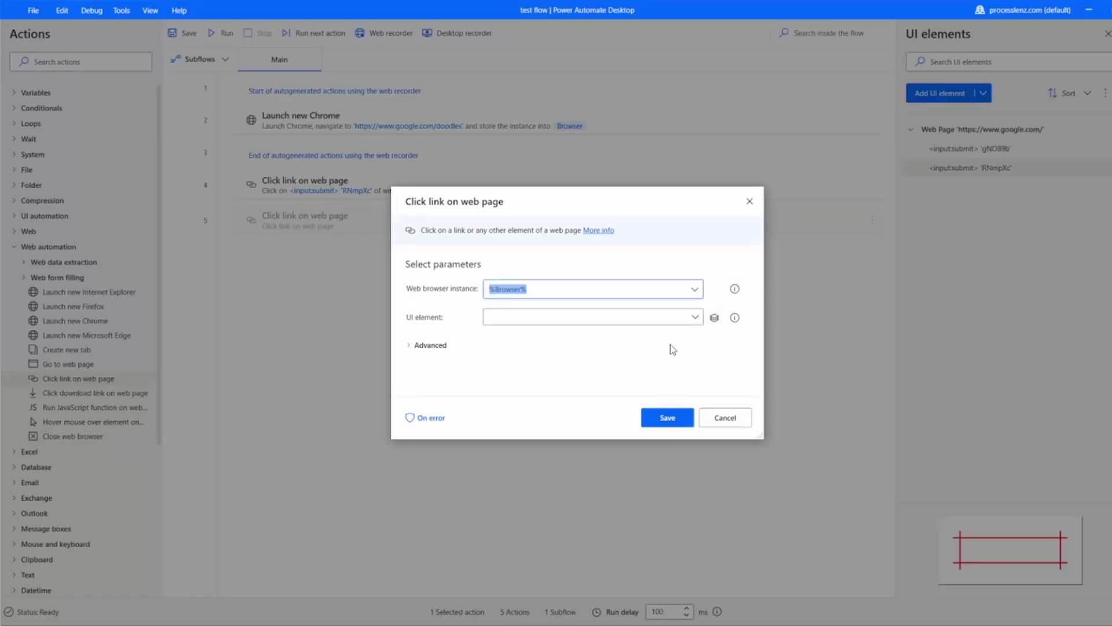
# Start capturing a new UI element for the Click link on web page action, with the tracking window clear of the Google page.
pyautogui.click(694, 317)
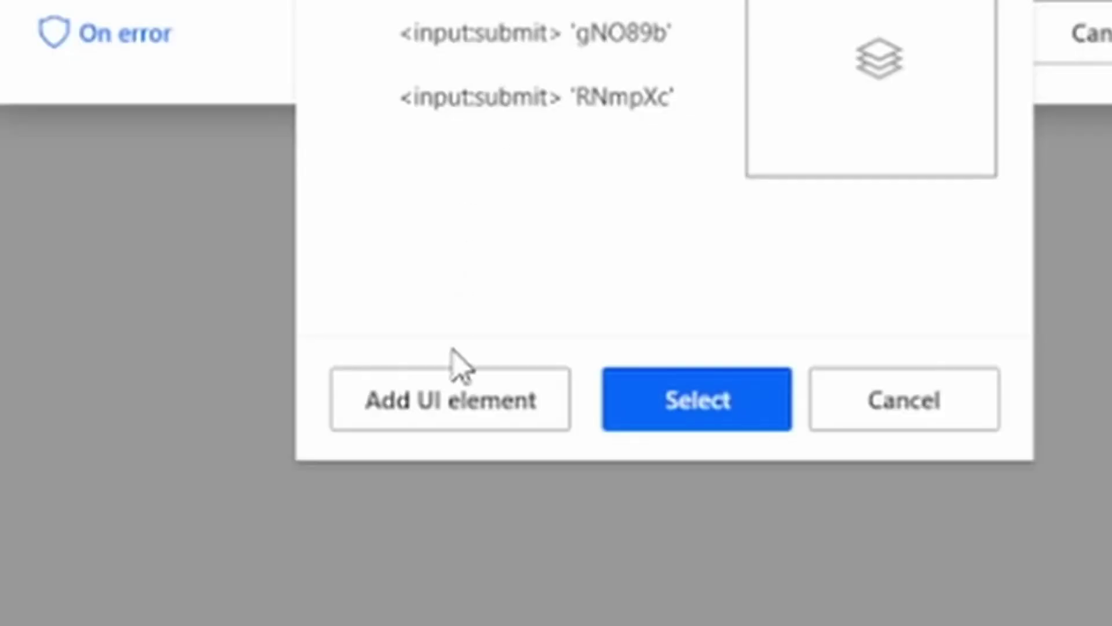
pyautogui.click(465, 421)
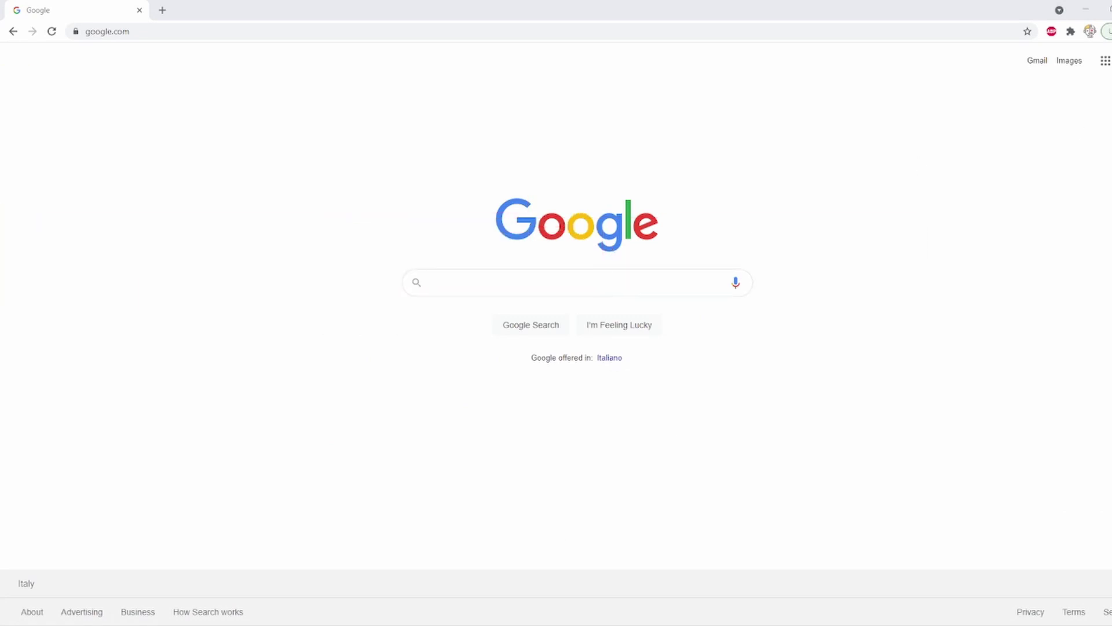
pyautogui.moveTo(968, 60); pyautogui.dragTo(969, 95)
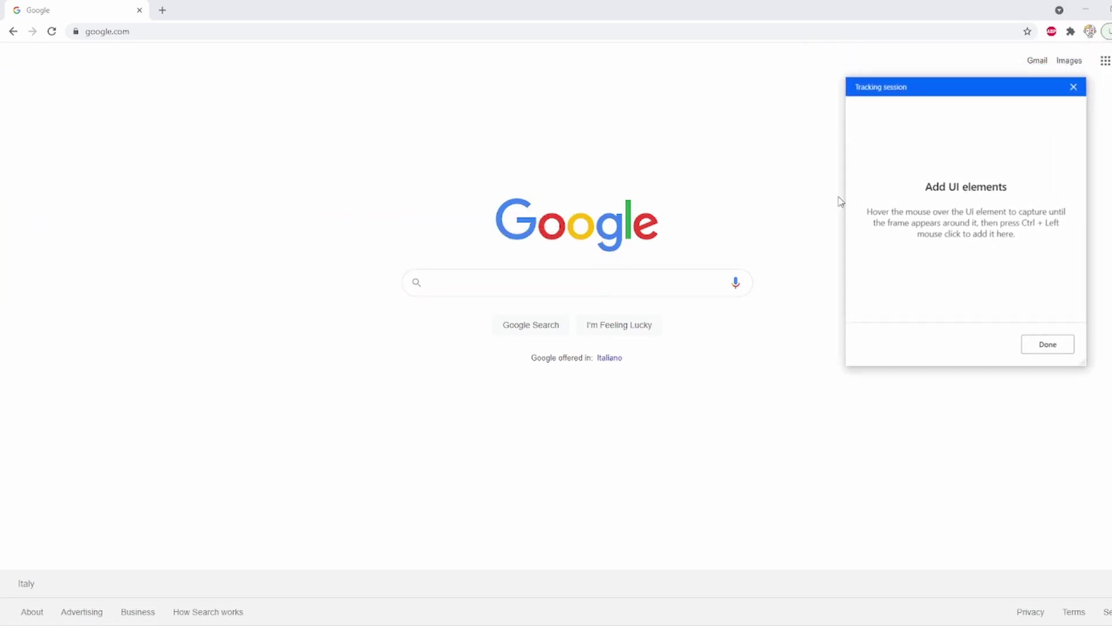
# Capture the Google search box, both search buttons, the Italiano link and the search icon as UI elements, and finish the tracking session.
pyautogui.keyDown('ctrl'); pyautogui.click(551, 292); pyautogui.keyUp('ctrl')
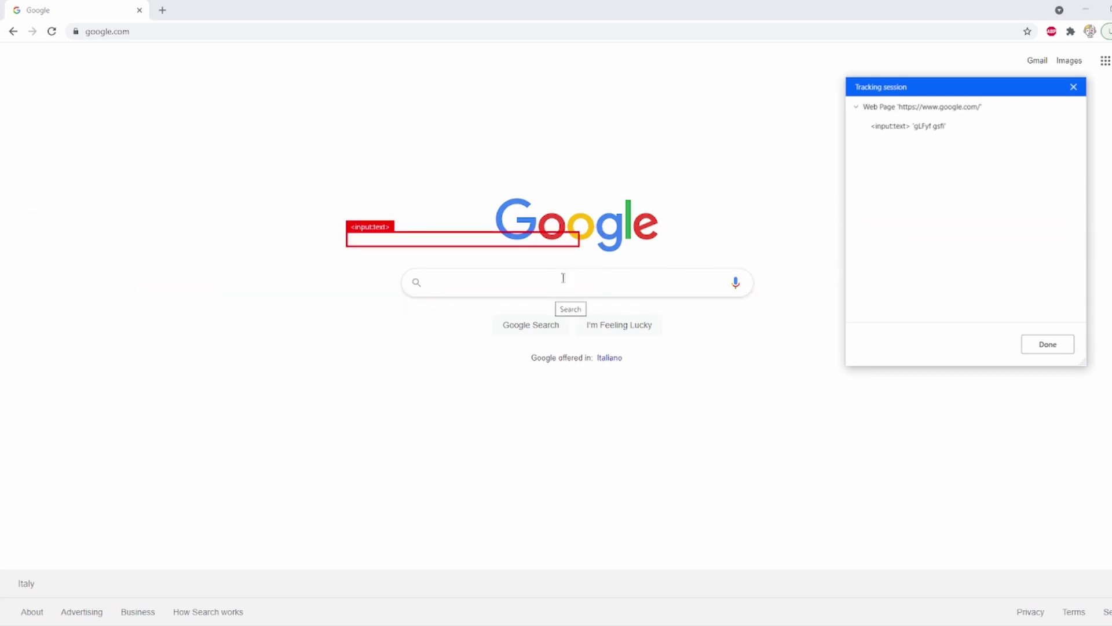
pyautogui.keyDown('ctrl'); pyautogui.click(548, 328); pyautogui.keyUp('ctrl')
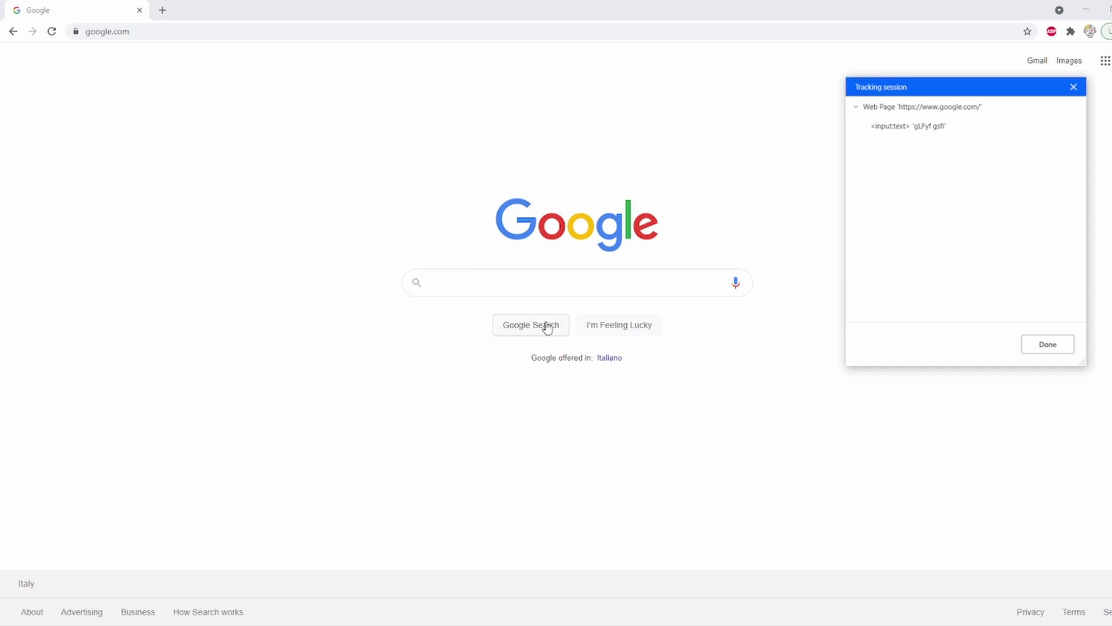
pyautogui.keyDown('ctrl'); pyautogui.click(633, 329); pyautogui.keyUp('ctrl')
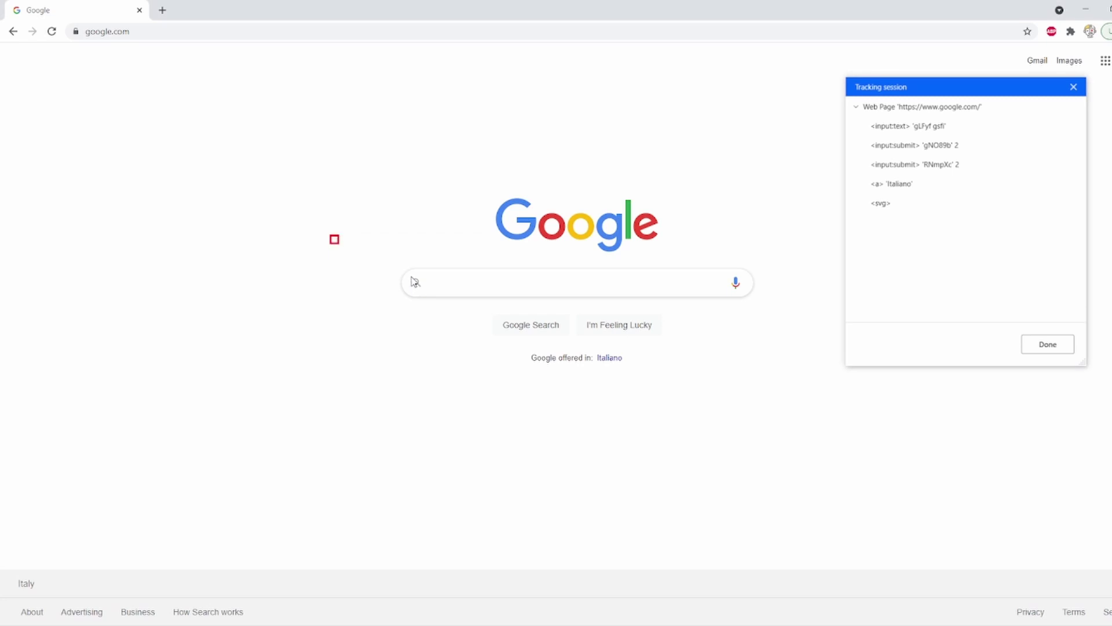
pyautogui.click(415, 282)
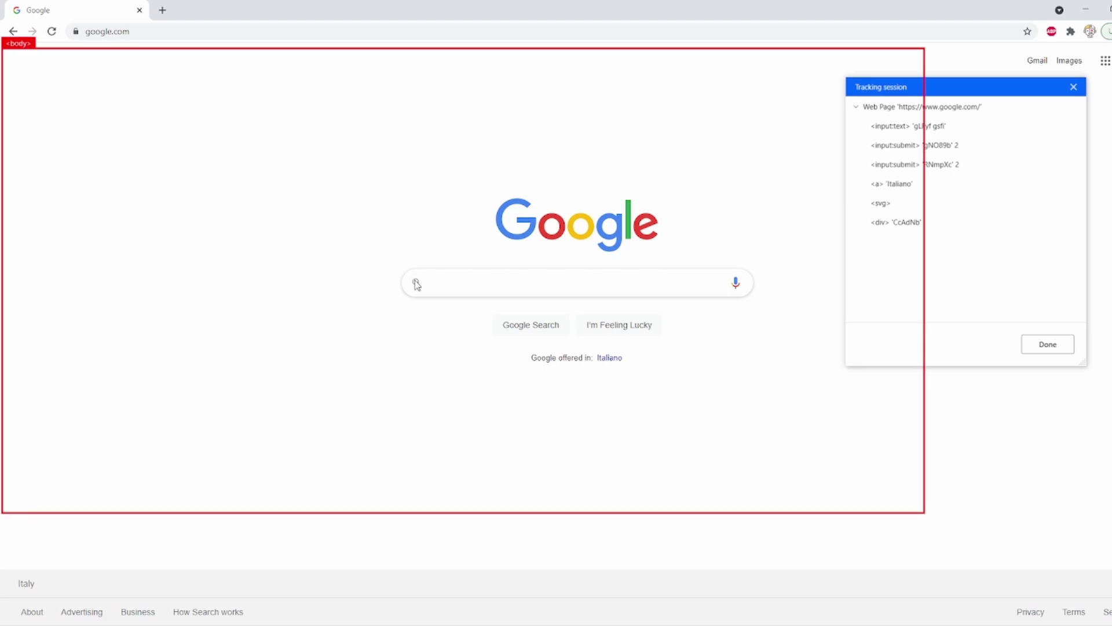
pyautogui.click(1058, 348)
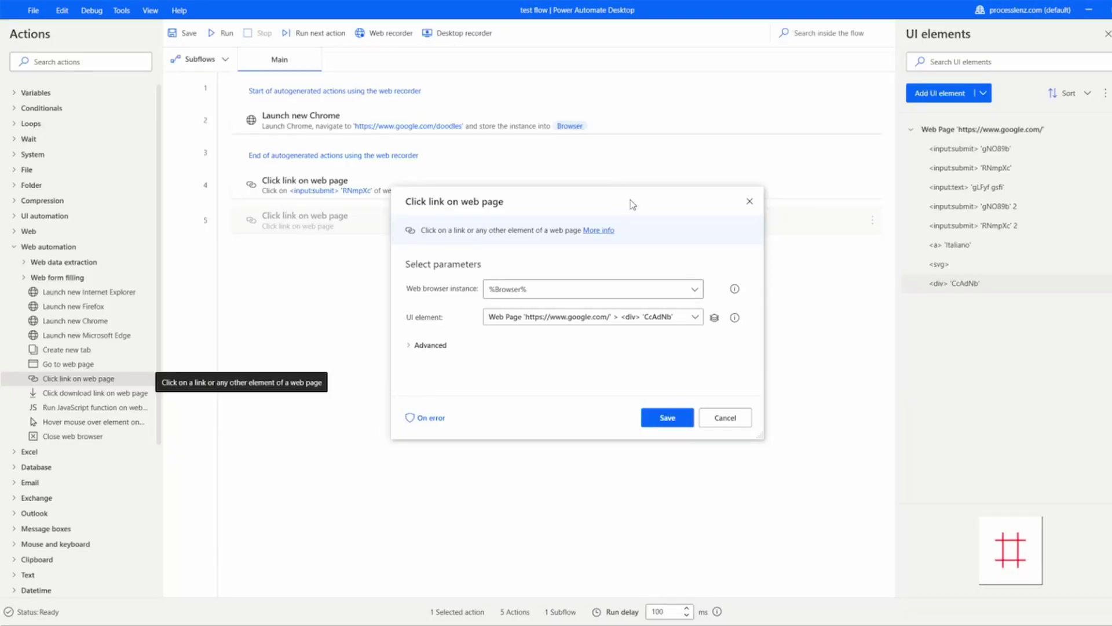
# Save the Click link on web page action, and open the selector of UI element <input:submit> 'RNmpXc' in an enlarged Selector builder.
pyautogui.click(666, 416)
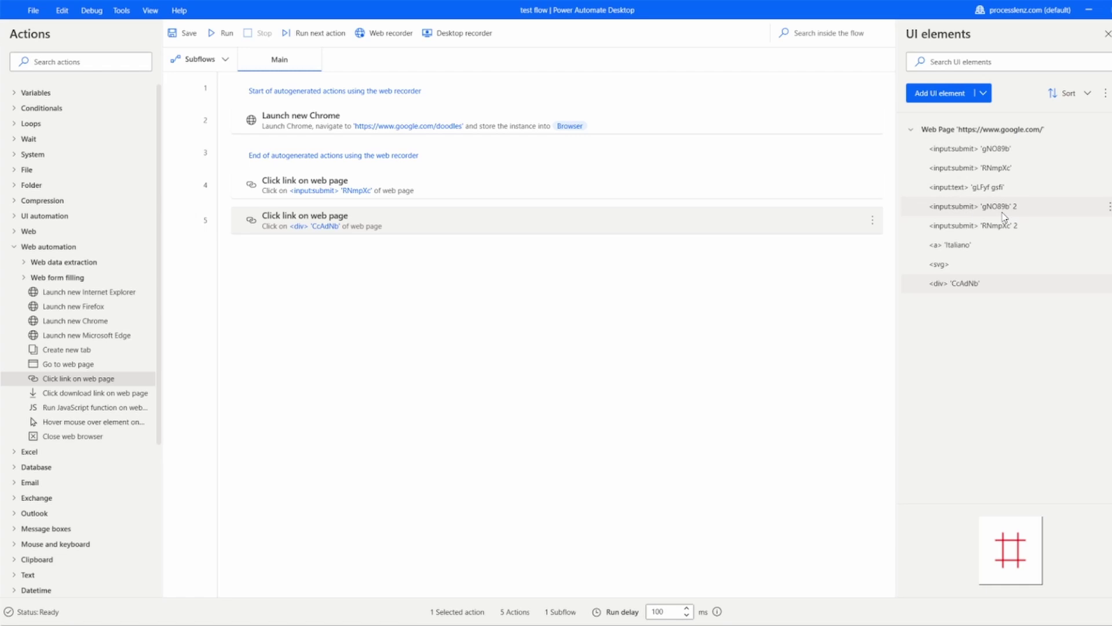
pyautogui.doubleClick(973, 171)
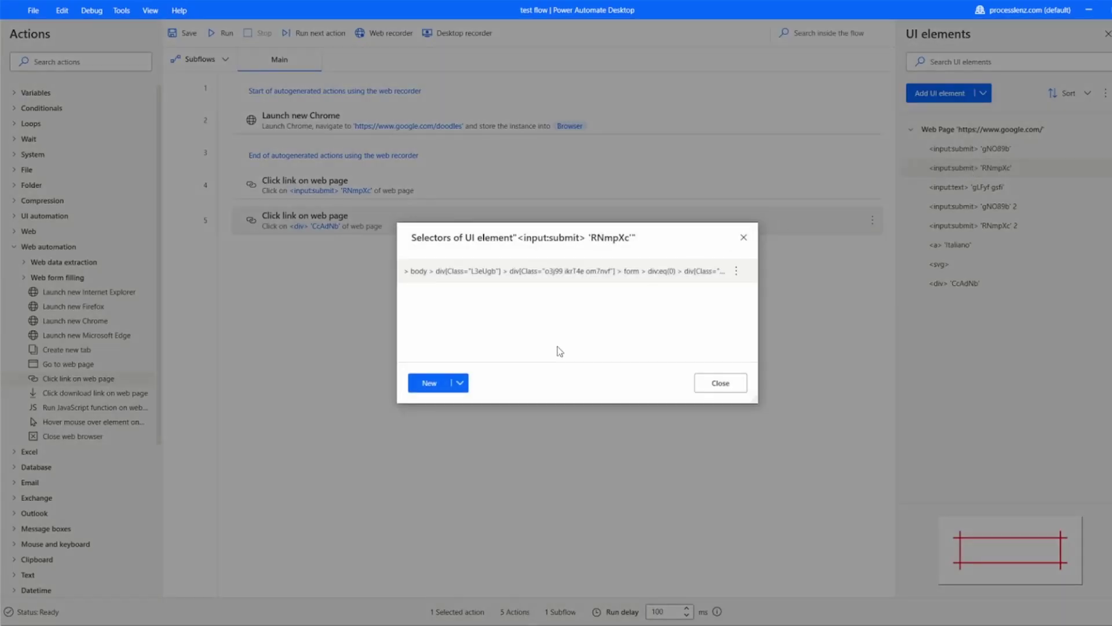
pyautogui.click(737, 272)
pyautogui.click(755, 279)
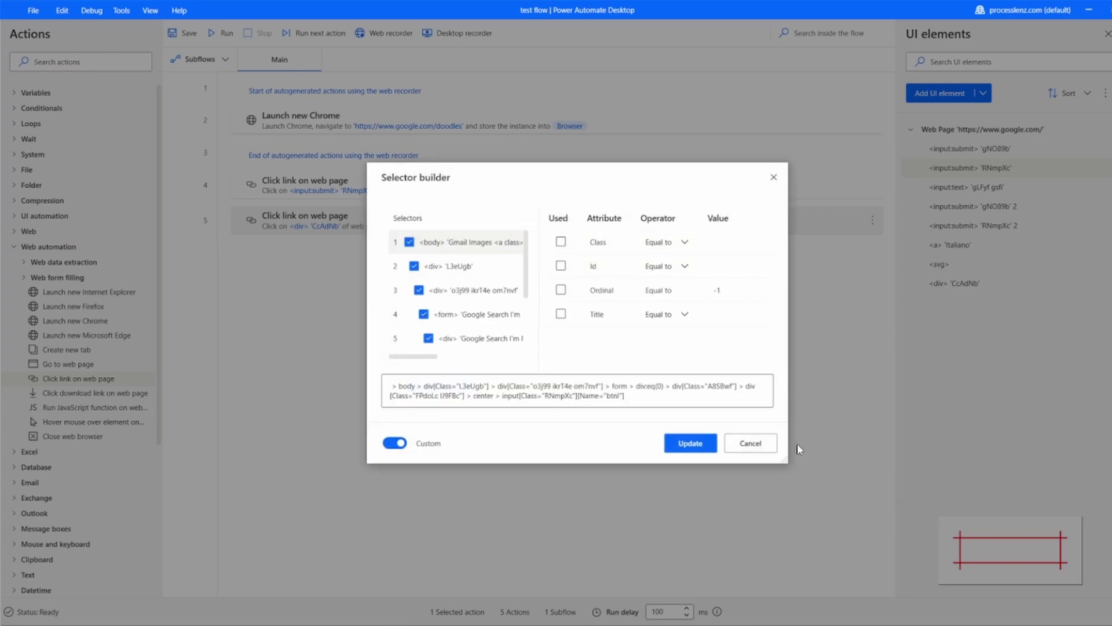
pyautogui.moveTo(788, 463); pyautogui.dragTo(1081, 589)
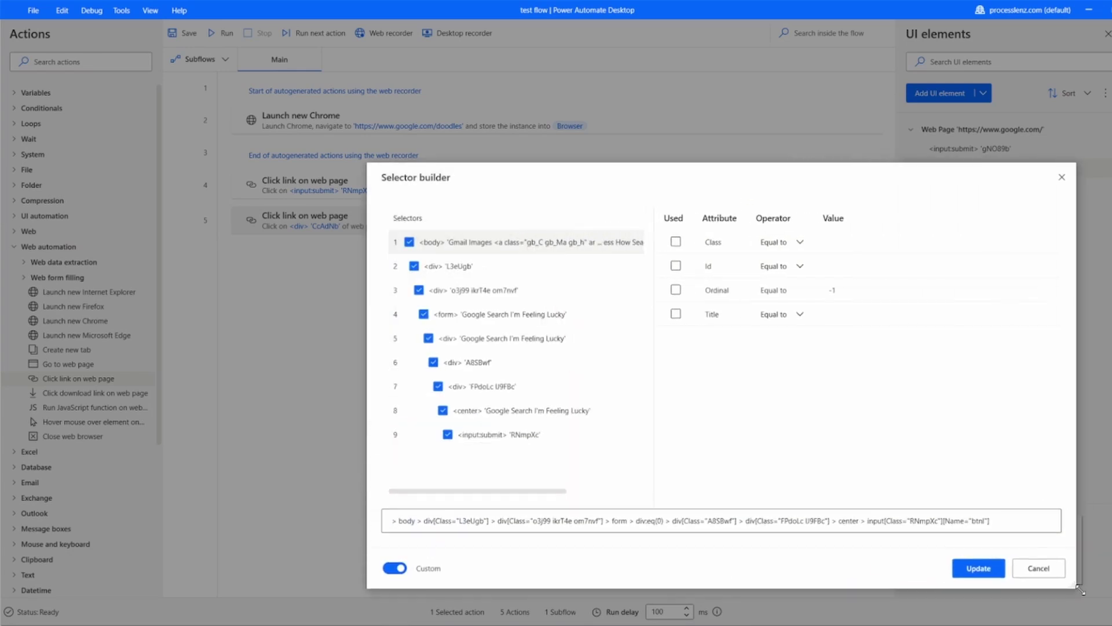
pyautogui.moveTo(424, 164); pyautogui.dragTo(424, 61)
pyautogui.moveTo(367, 160); pyautogui.dragTo(222, 139)
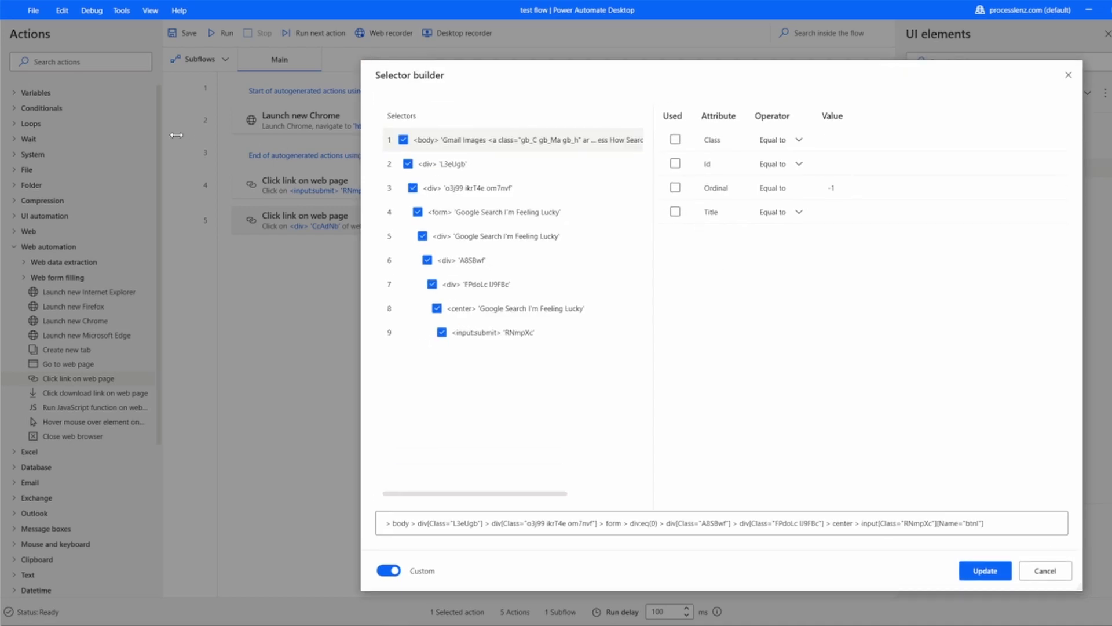
# Review the attributes used by the selector's body, form, div, center and <input:submit> 'RNmpXc' levels.
pyautogui.click(512, 341)
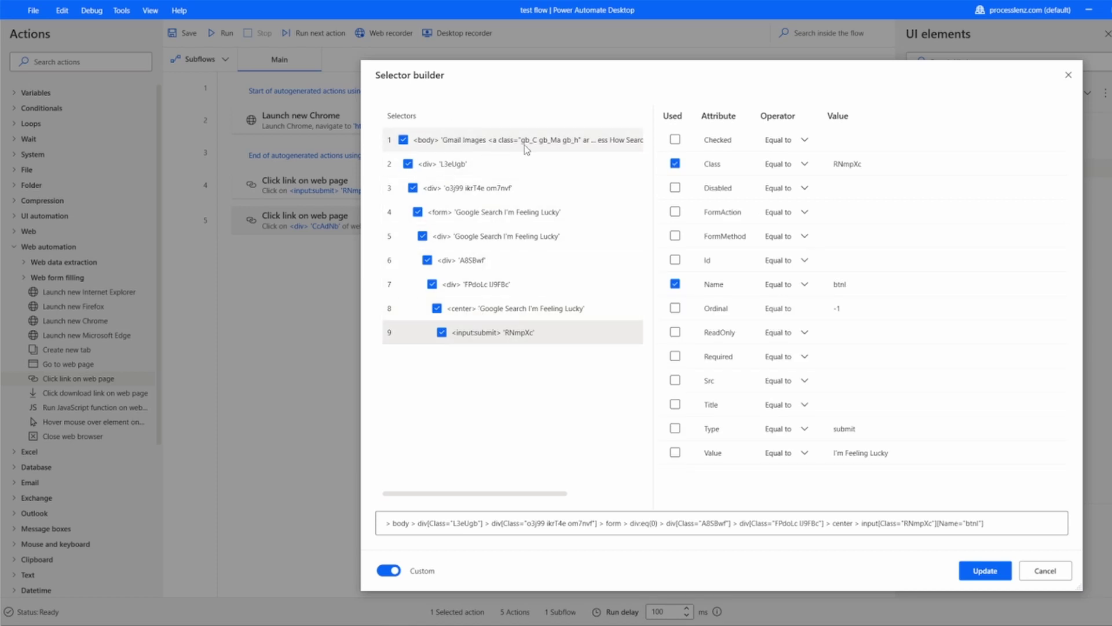
pyautogui.click(542, 142)
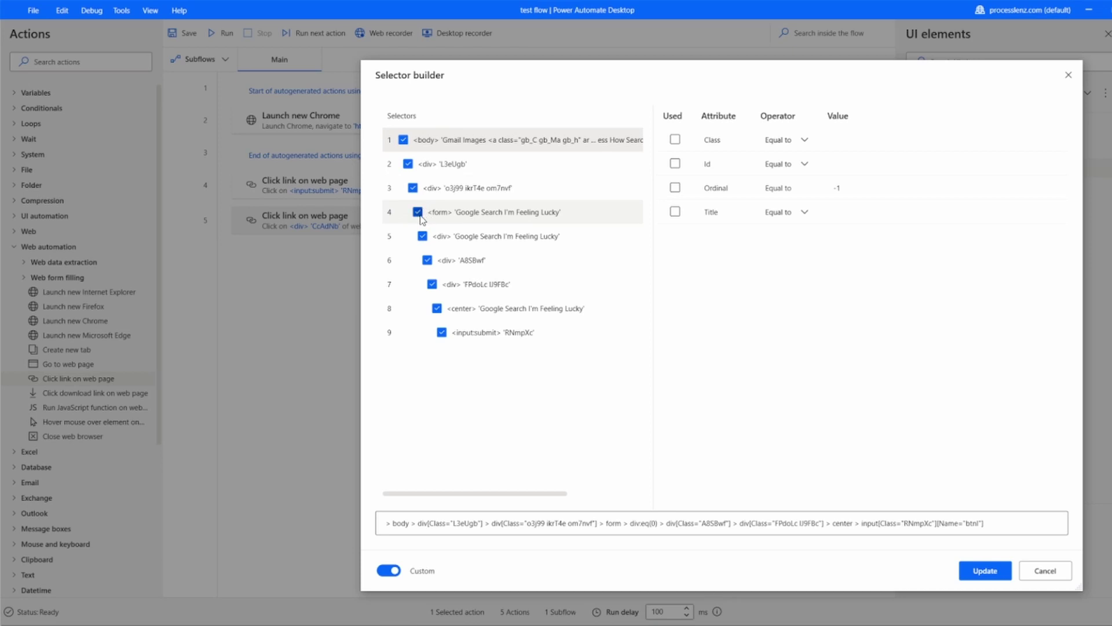
pyautogui.click(470, 214)
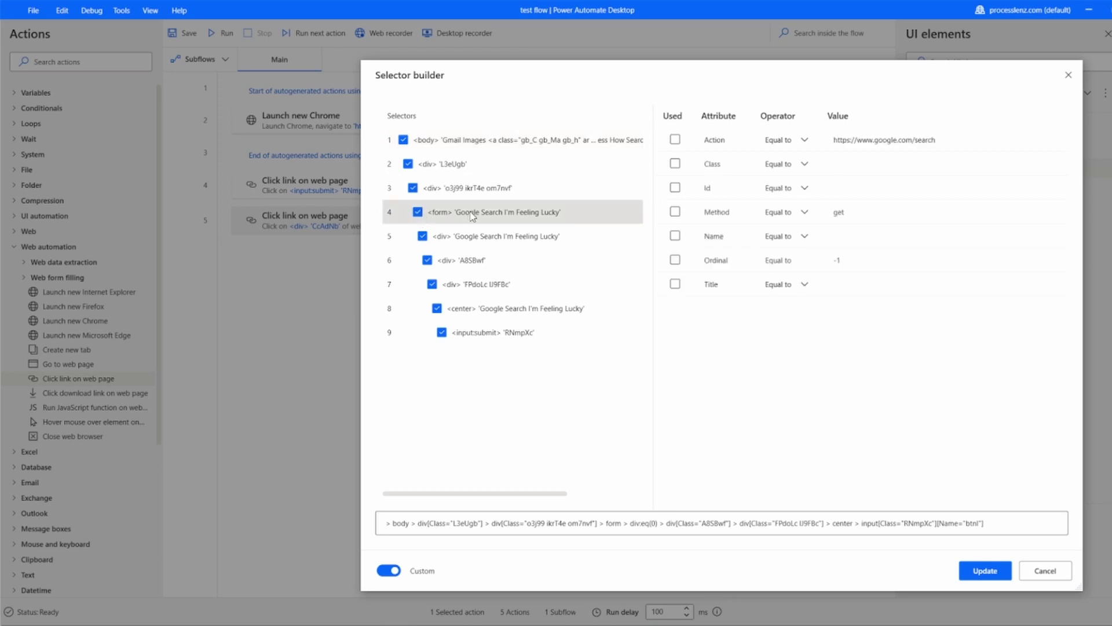
pyautogui.click(475, 236)
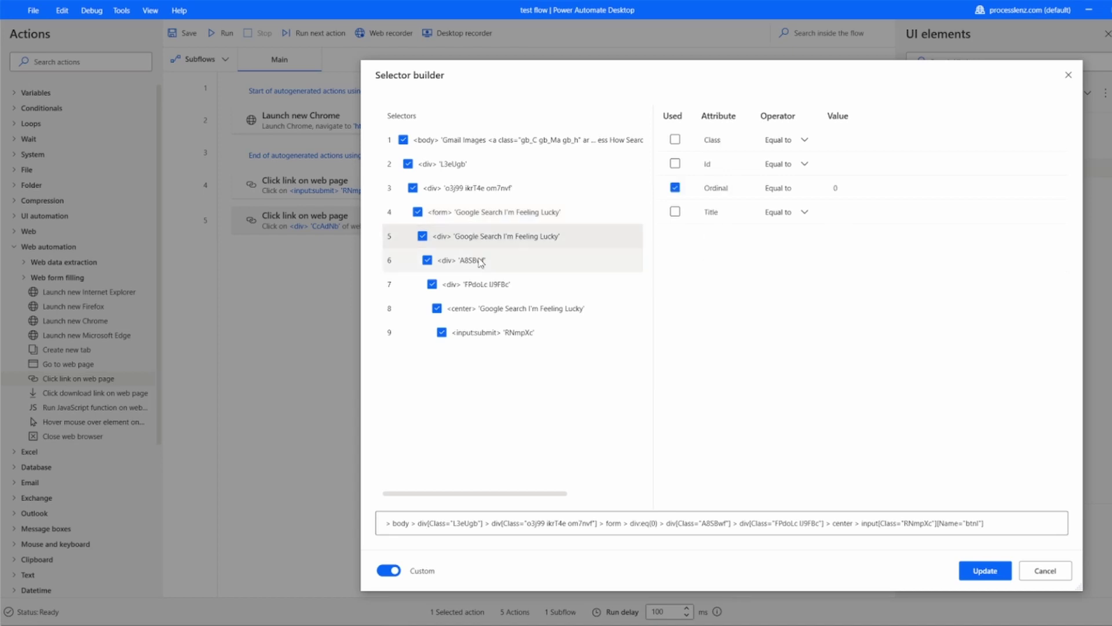
pyautogui.click(481, 261)
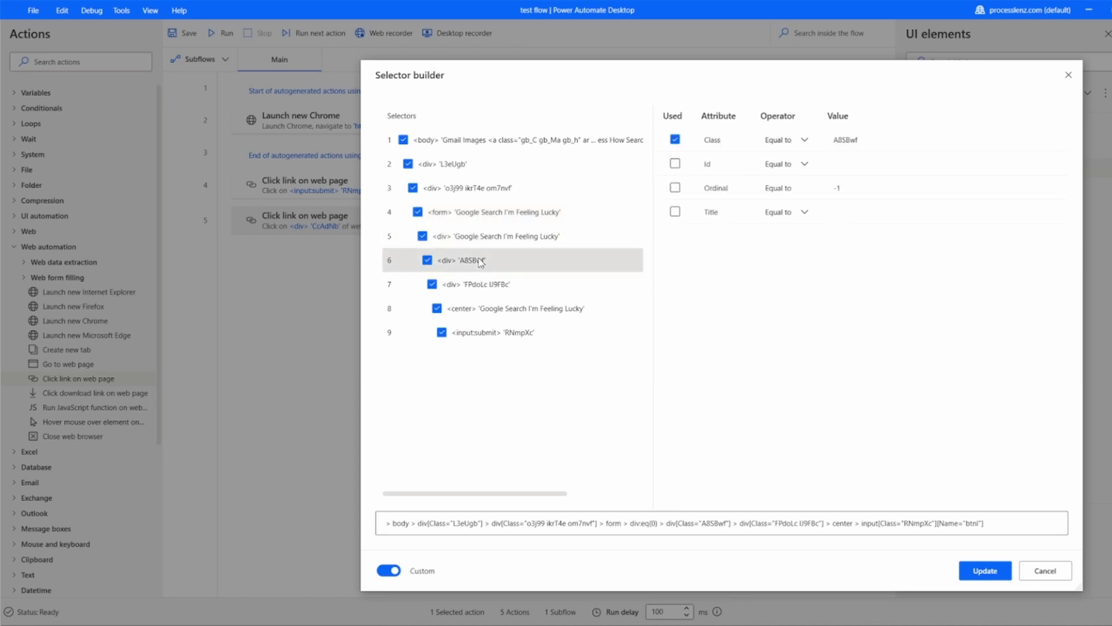
pyautogui.click(506, 287)
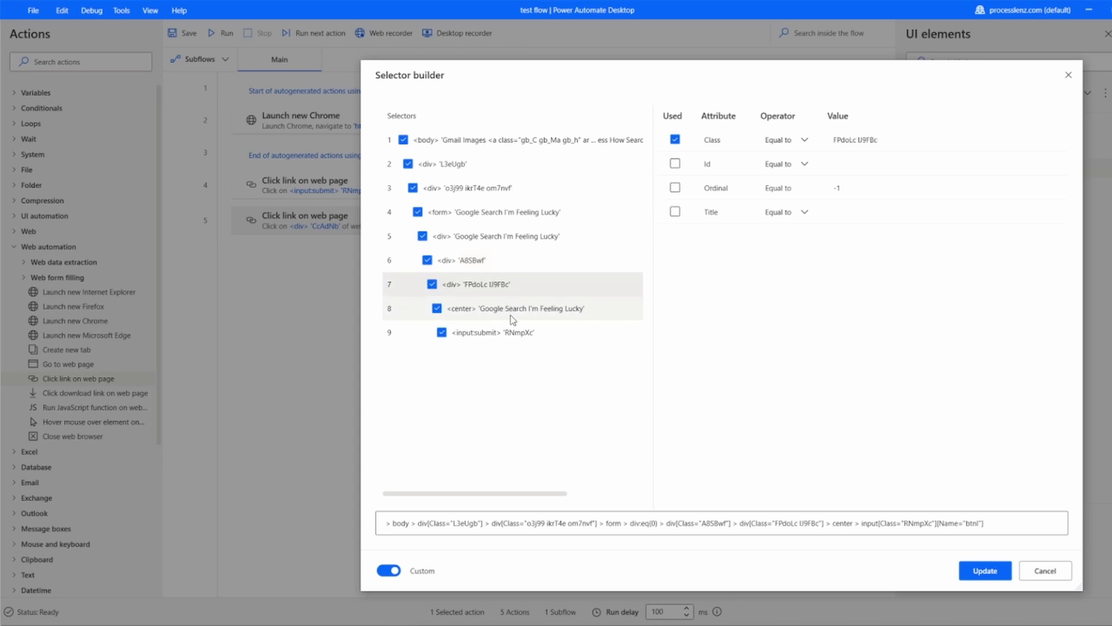
pyautogui.click(537, 316)
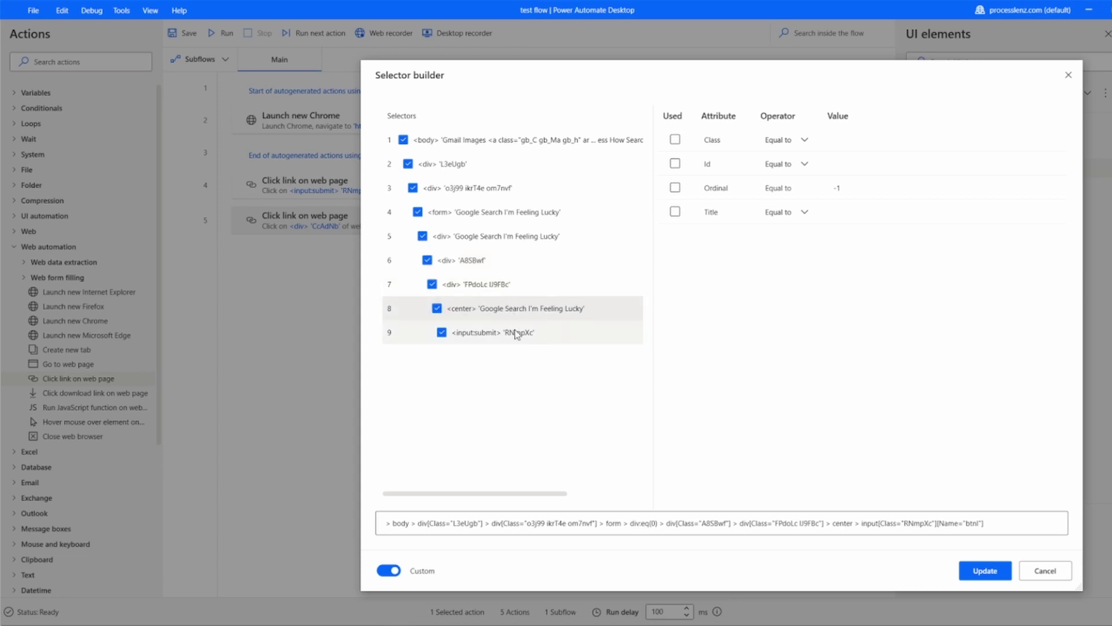
pyautogui.click(513, 333)
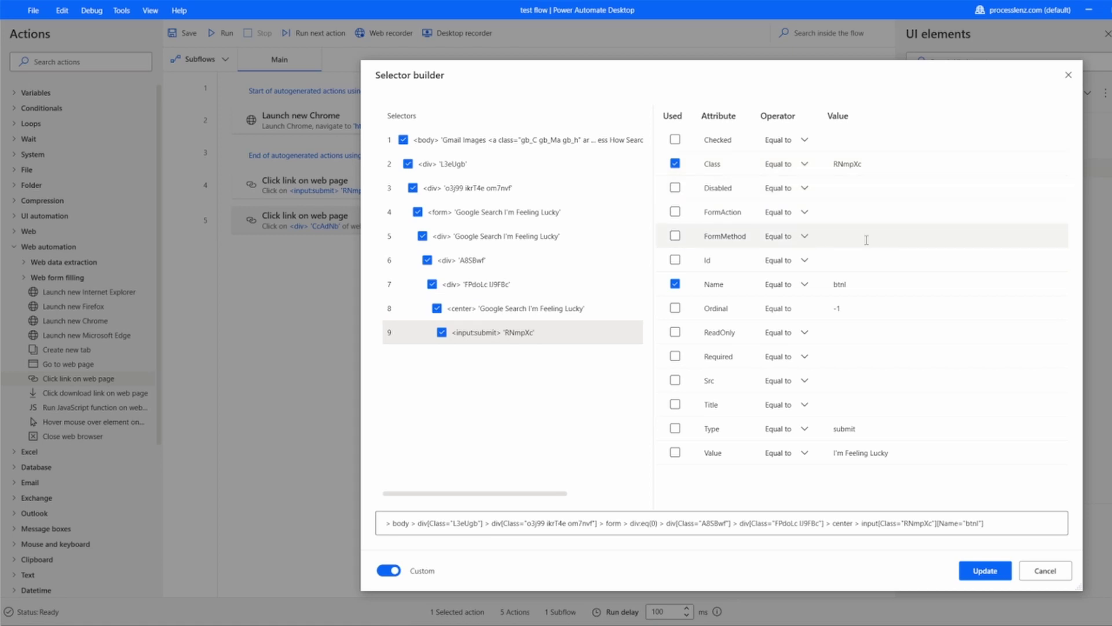
# Reduce the selector to the levels <div> 'L3eUgb' and <input:submit> 'RNmpXc' by excluding all the others, and update it.
pyautogui.click(438, 309)
pyautogui.click(433, 284)
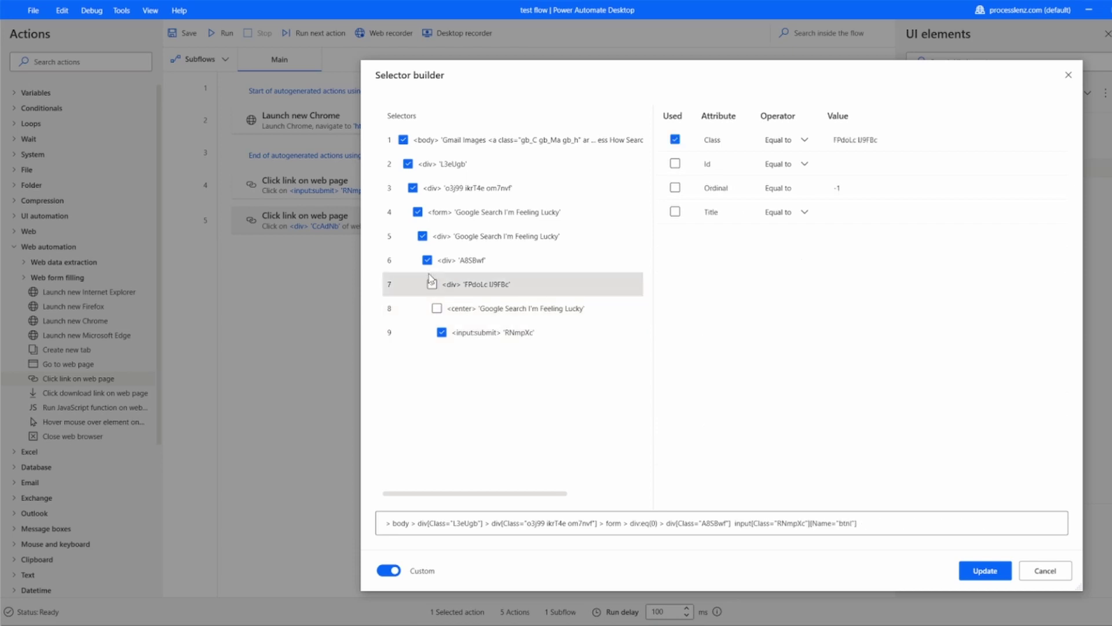
pyautogui.click(427, 260)
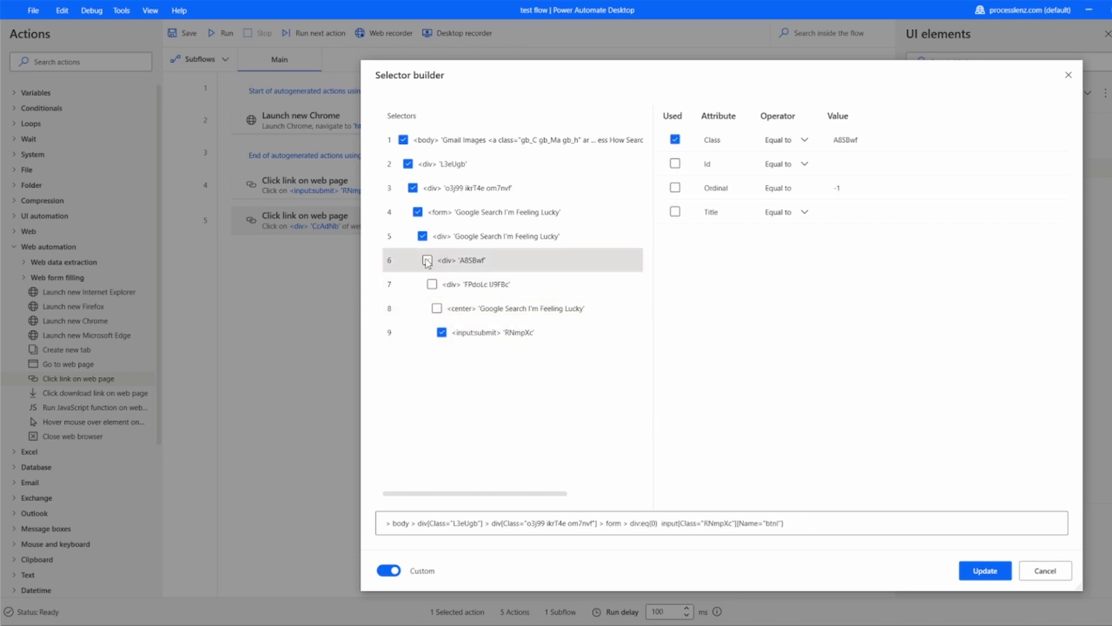
pyautogui.click(422, 236)
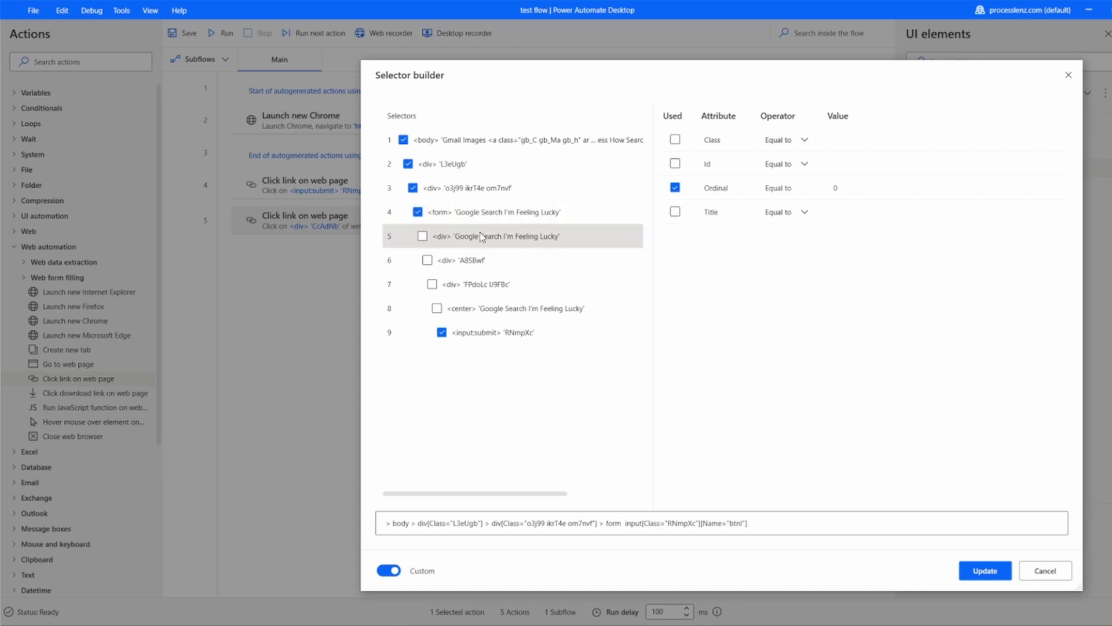
pyautogui.click(415, 214)
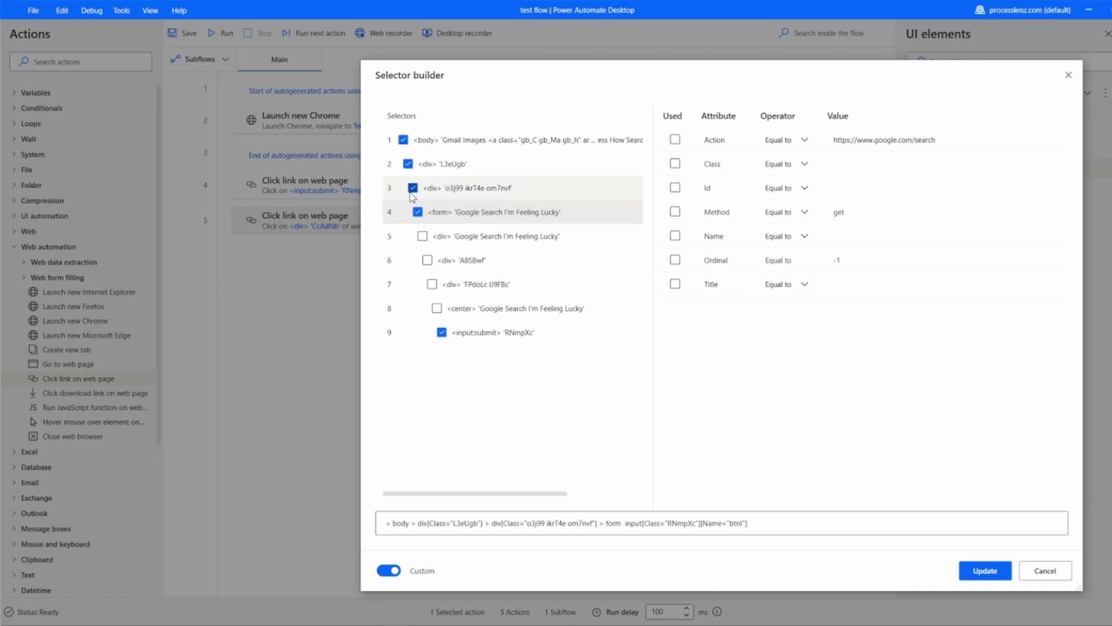
pyautogui.click(412, 189)
pyautogui.click(418, 213)
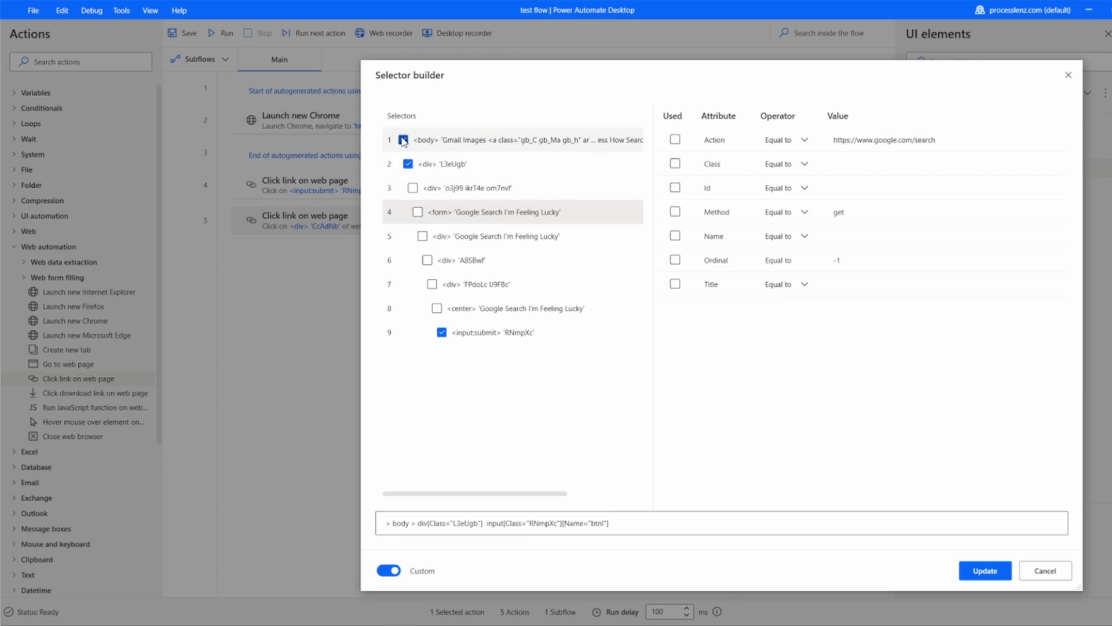
pyautogui.click(403, 140)
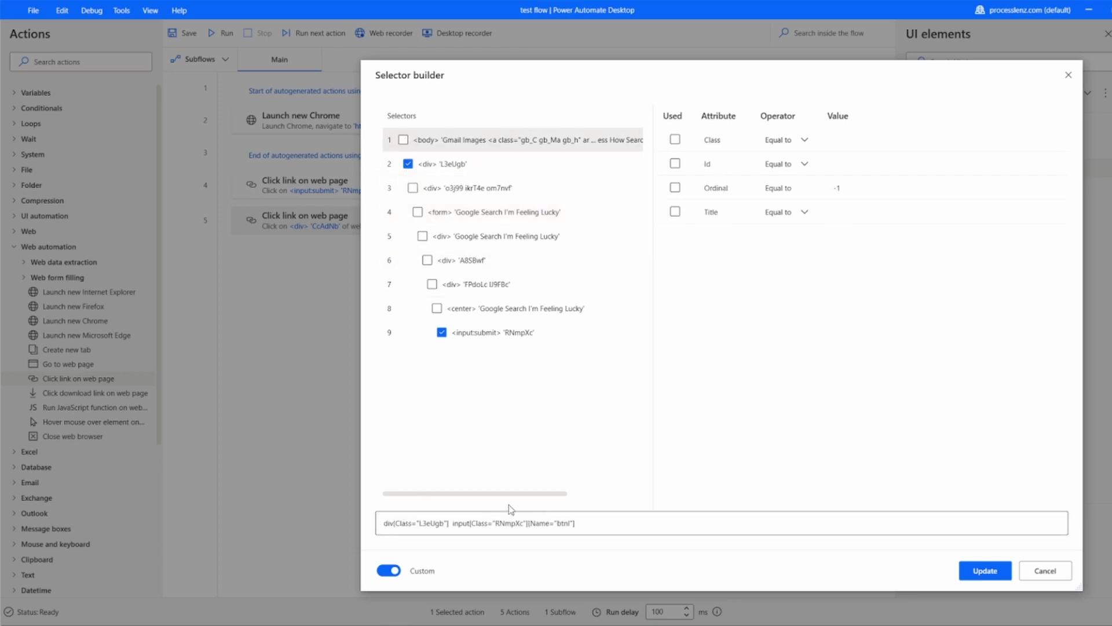
pyautogui.click(986, 572)
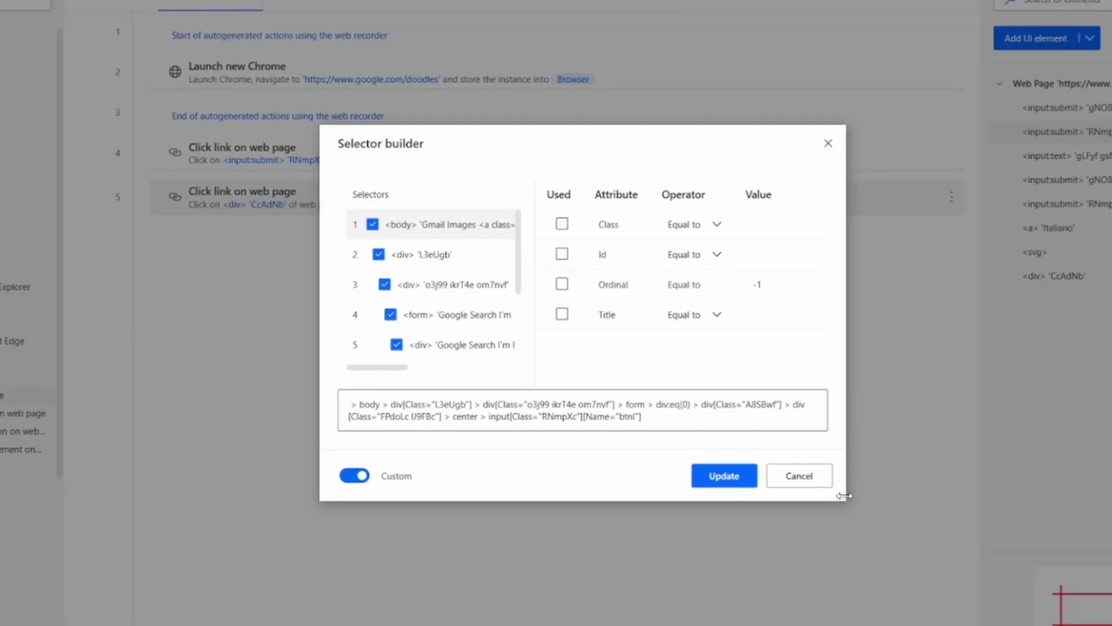
# Enlarge the Selector builder window and compare the attributes of the full selector's levels, from <body> through <form> to <input:submit>.
pyautogui.moveTo(844, 502); pyautogui.dragTo(1110, 622)
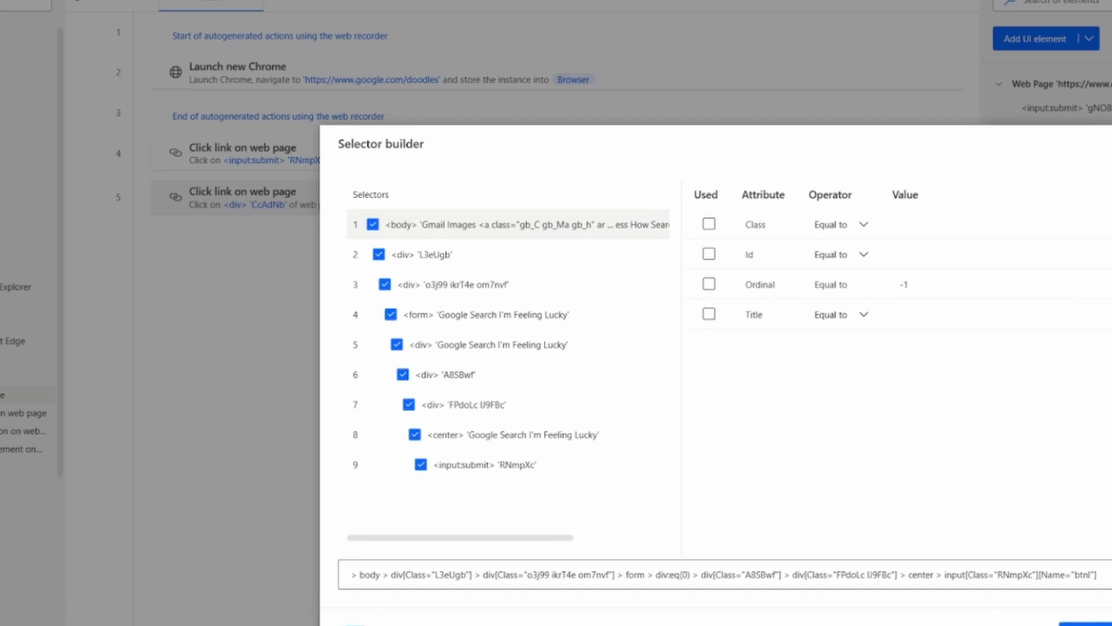
pyautogui.moveTo(390, 129); pyautogui.dragTo(391, 5)
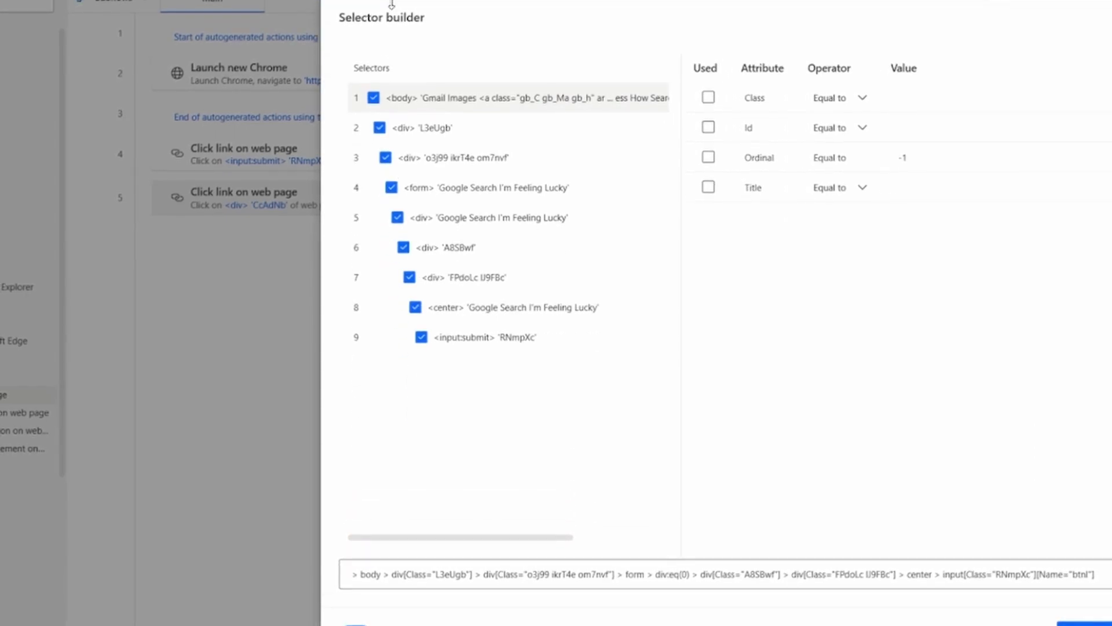
pyautogui.moveTo(323, 124); pyautogui.dragTo(317, 123)
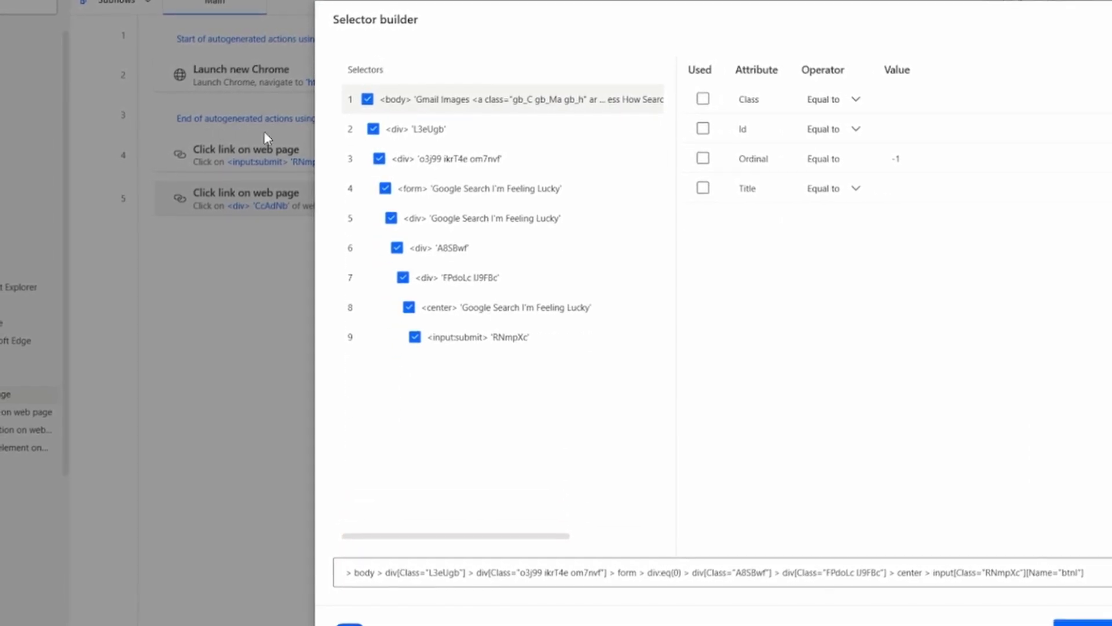
pyautogui.click(501, 344)
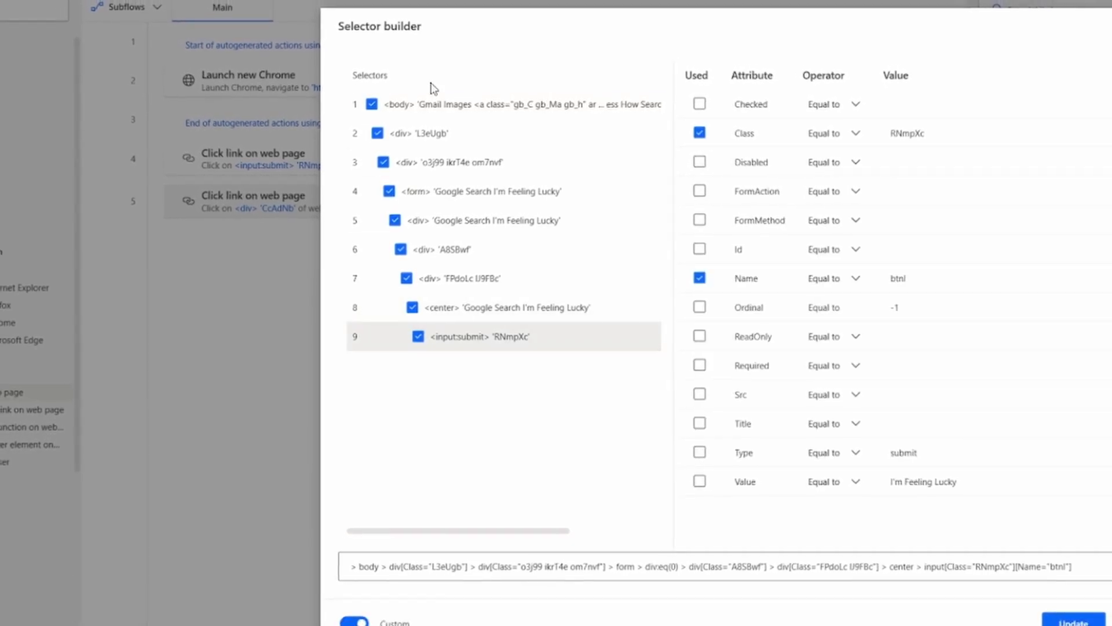
pyautogui.click(550, 113)
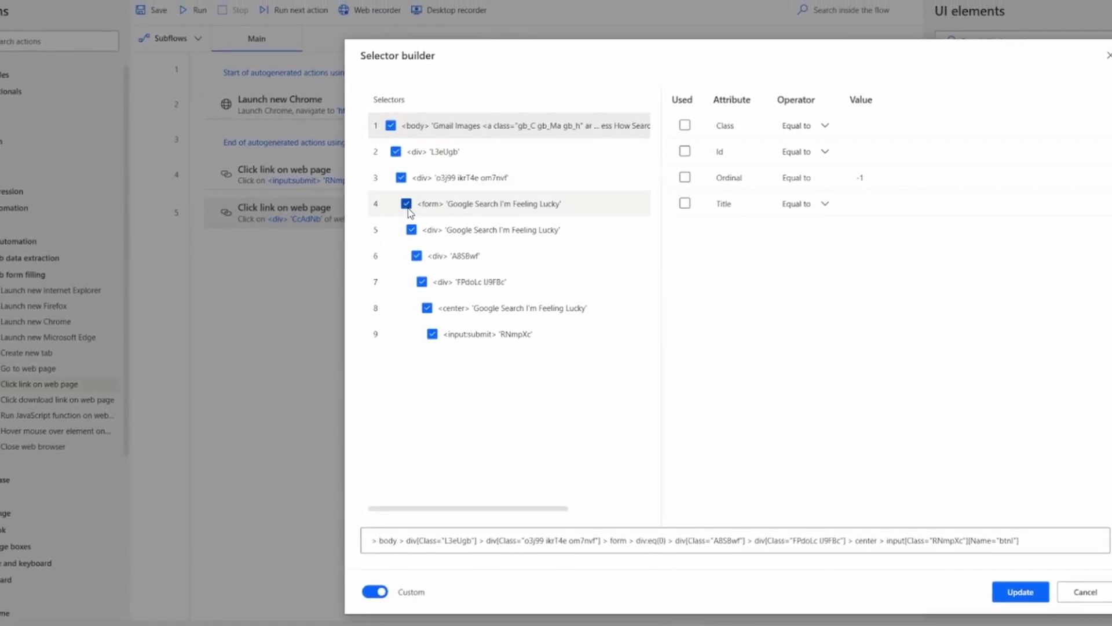
pyautogui.click(465, 208)
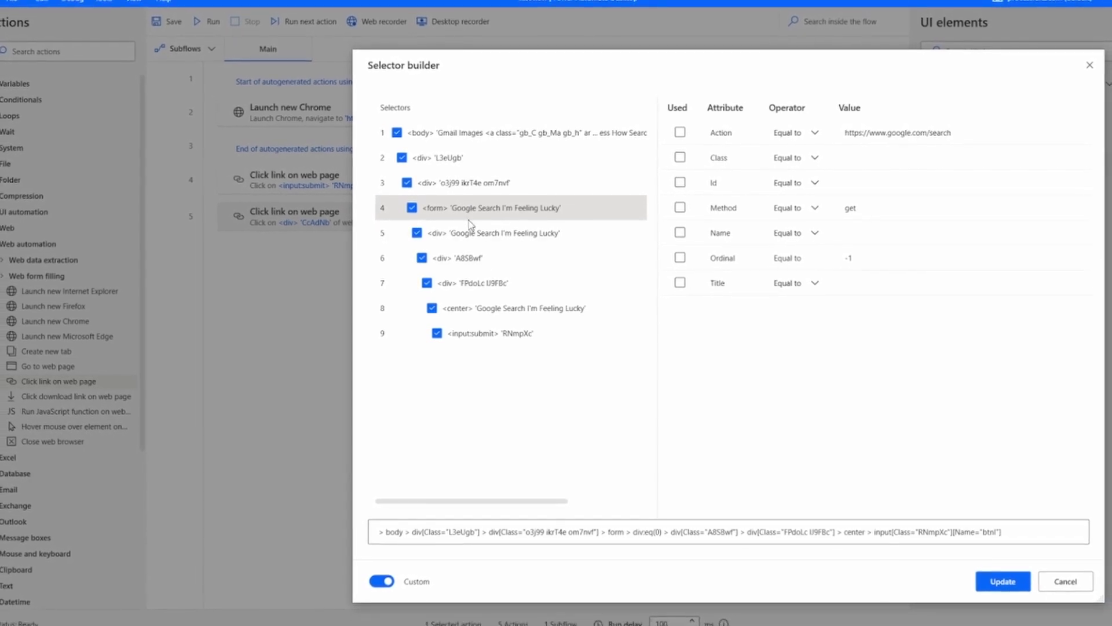
pyautogui.click(470, 230)
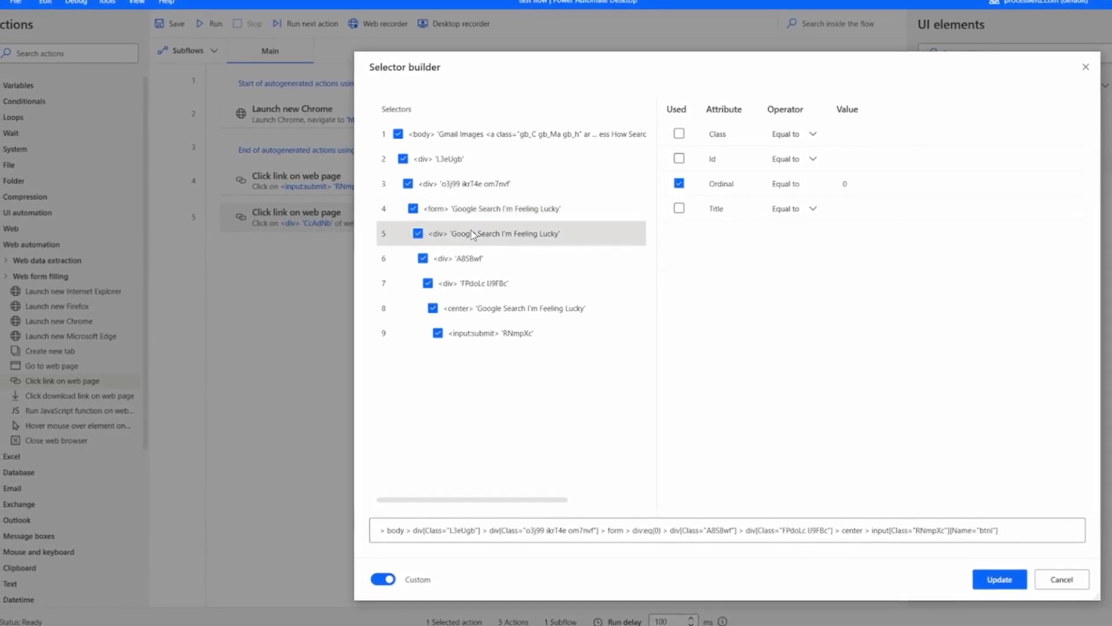
pyautogui.click(479, 261)
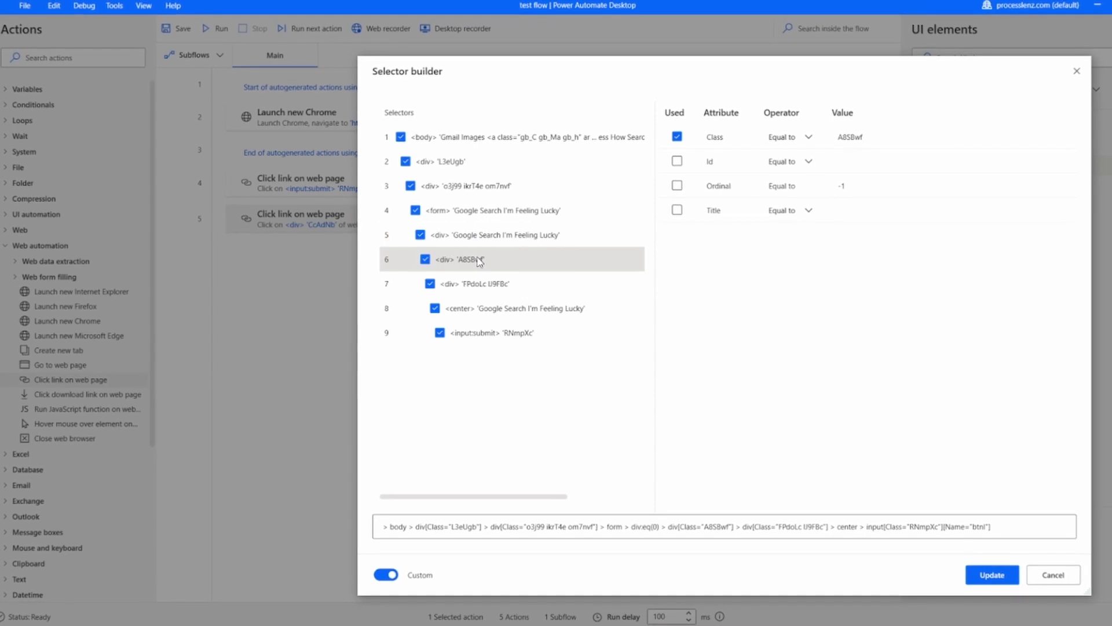
pyautogui.click(499, 285)
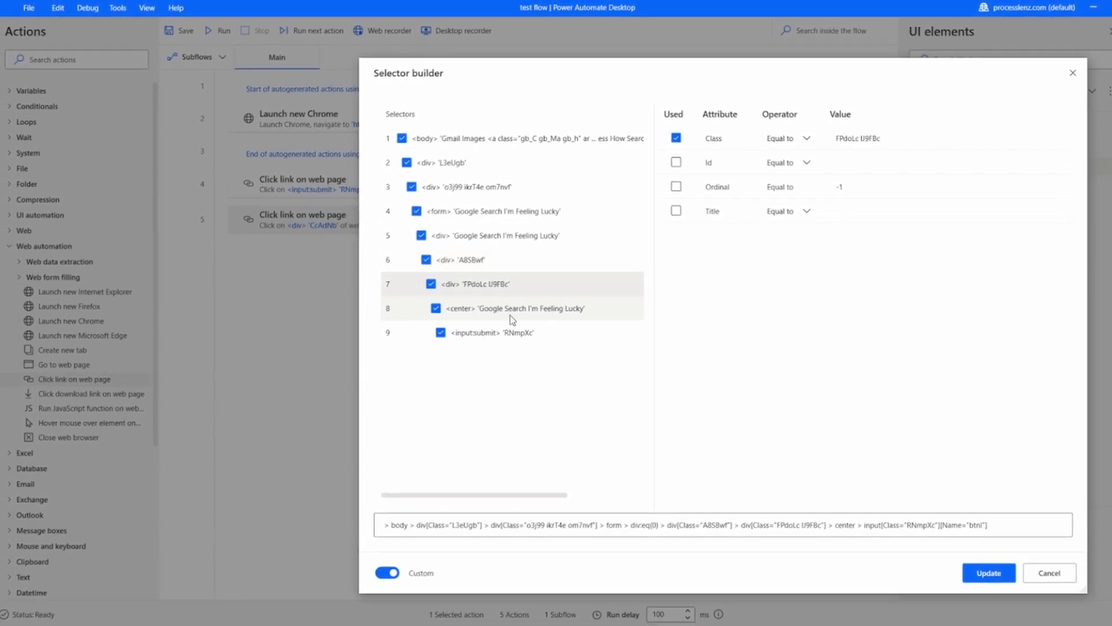
pyautogui.click(512, 316)
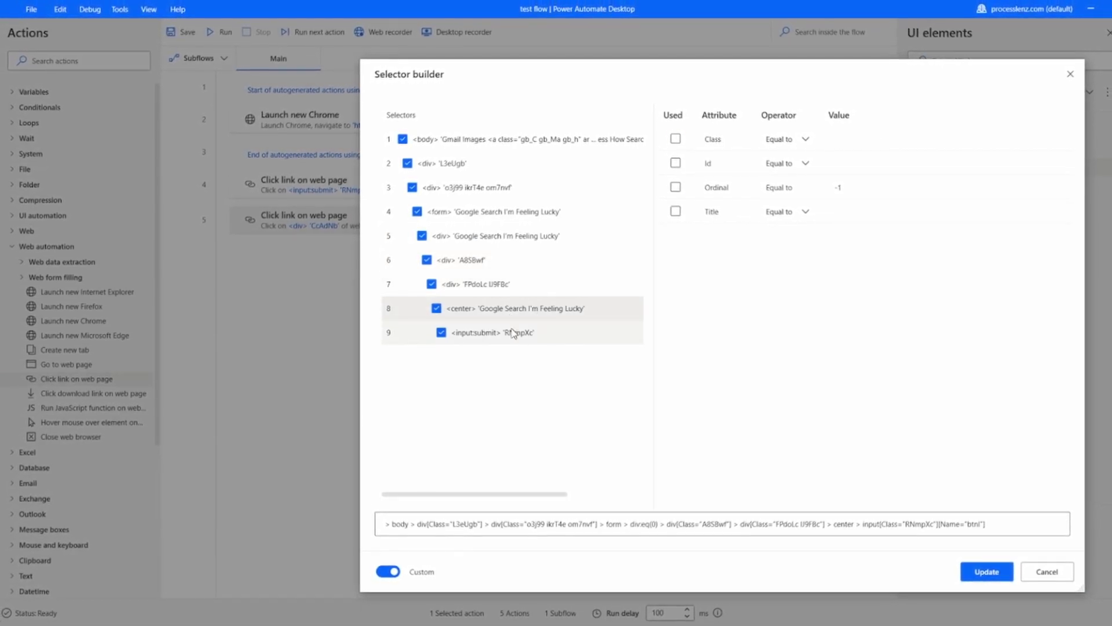
pyautogui.click(512, 332)
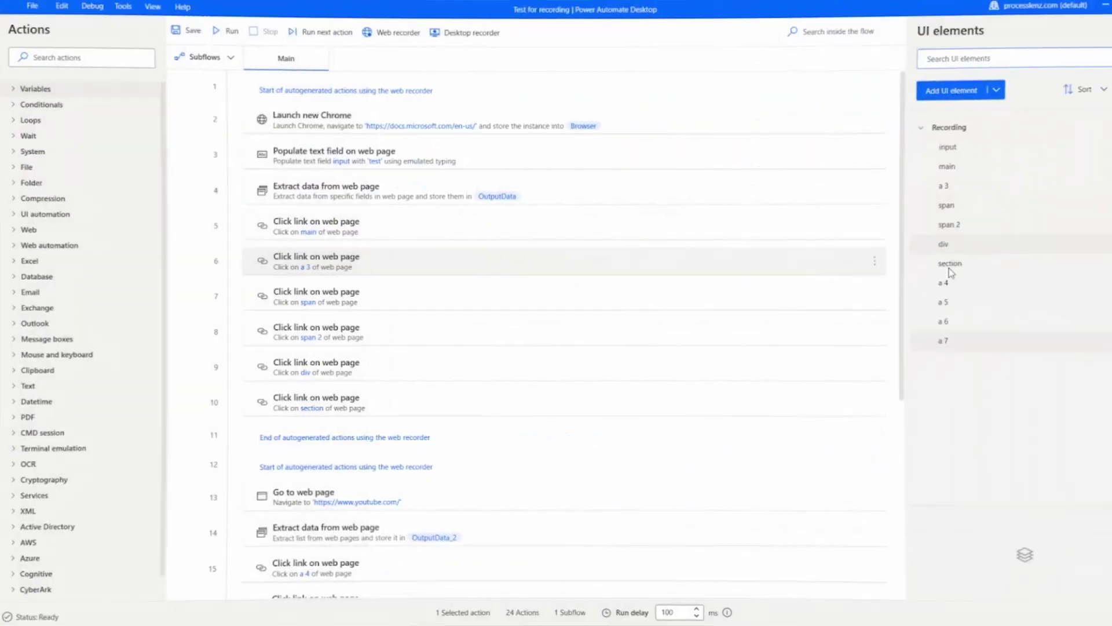
# Copy the full selector text of UI element a 4 in the Test for recording flow, and close its selectors without changes.
pyautogui.doubleClick(938, 283)
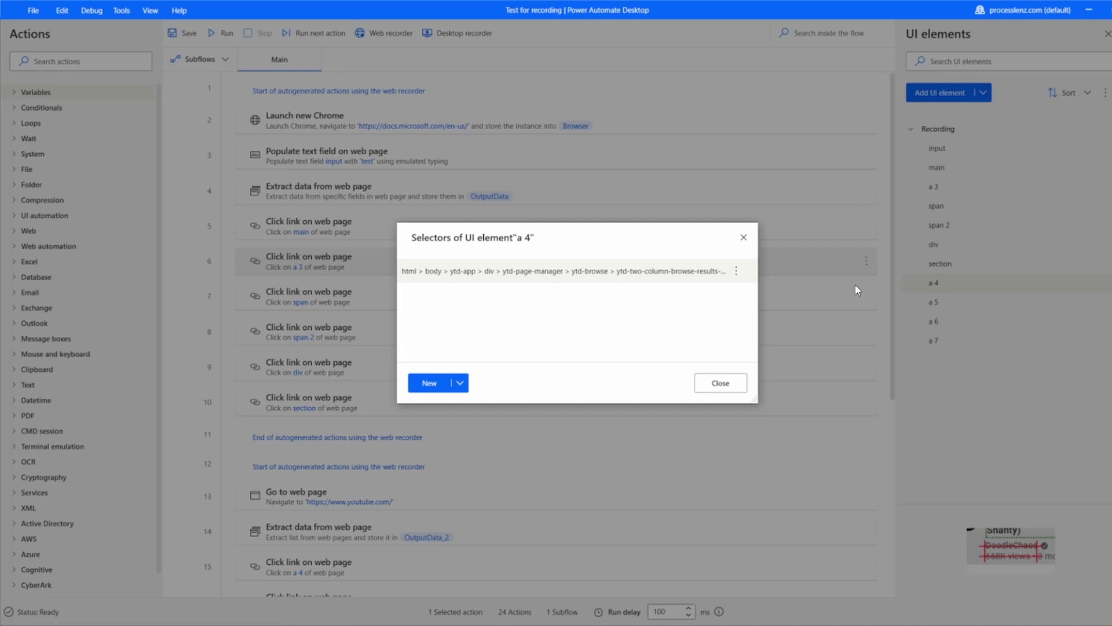
pyautogui.doubleClick(546, 271)
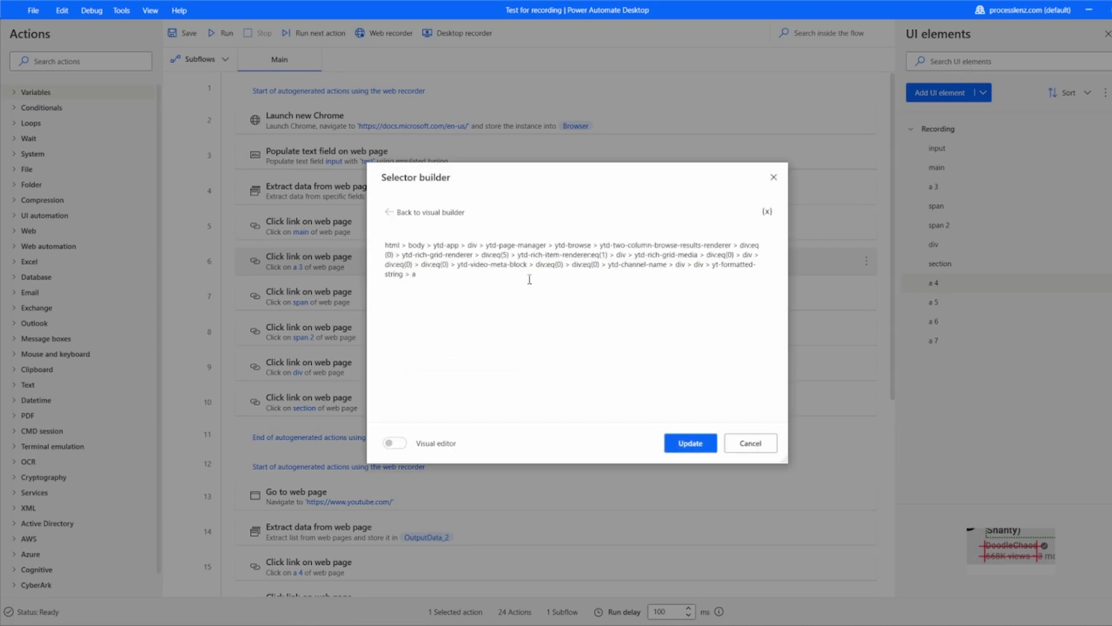
pyautogui.moveTo(529, 279); pyautogui.dragTo(349, 238)
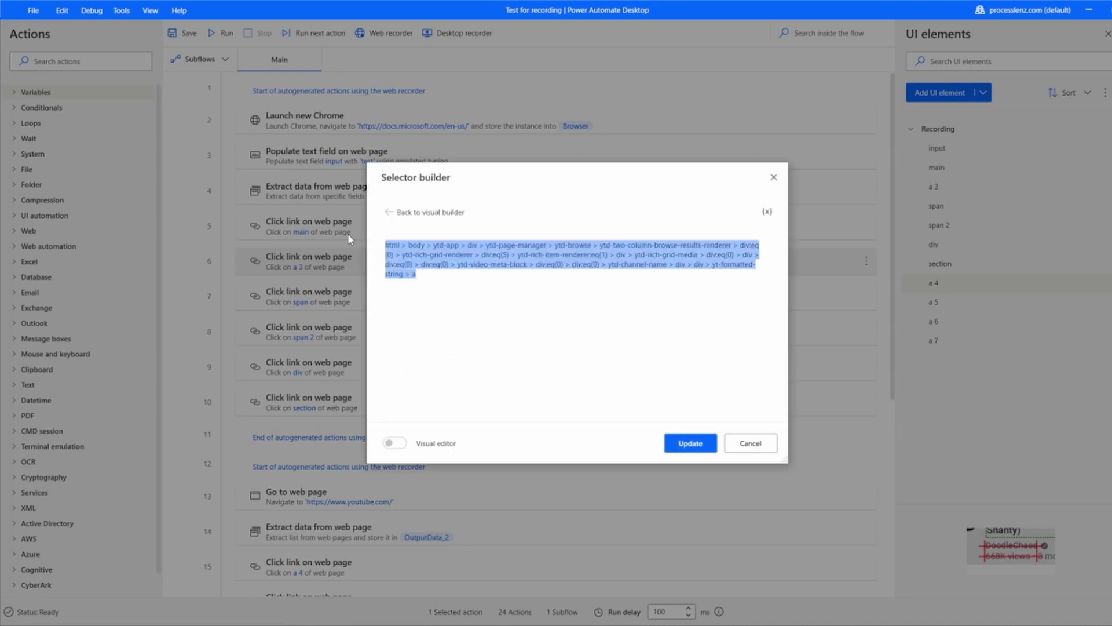
pyautogui.click(752, 443)
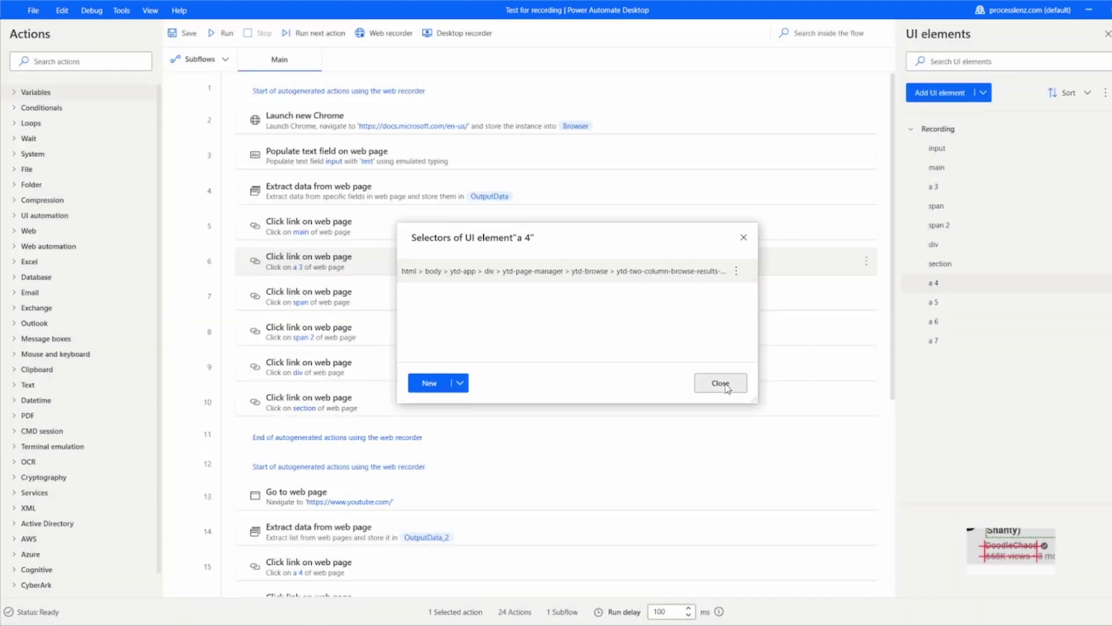
pyautogui.click(721, 384)
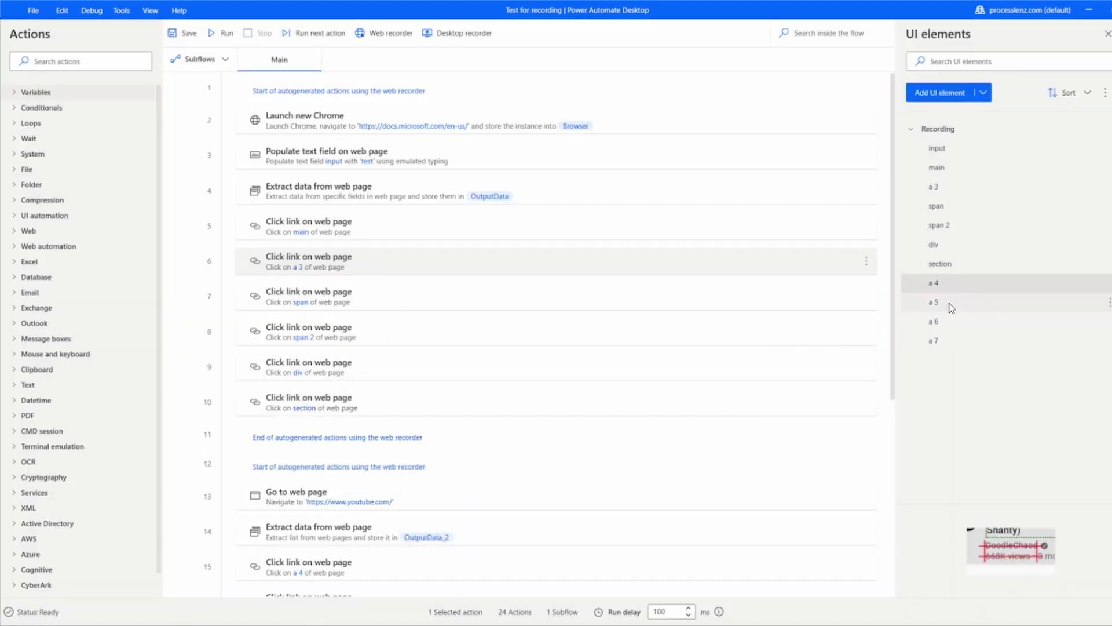
# Add a second selector to UI element a 5, replacing its text with the selector copied from a 4.
pyautogui.doubleClick(950, 306)
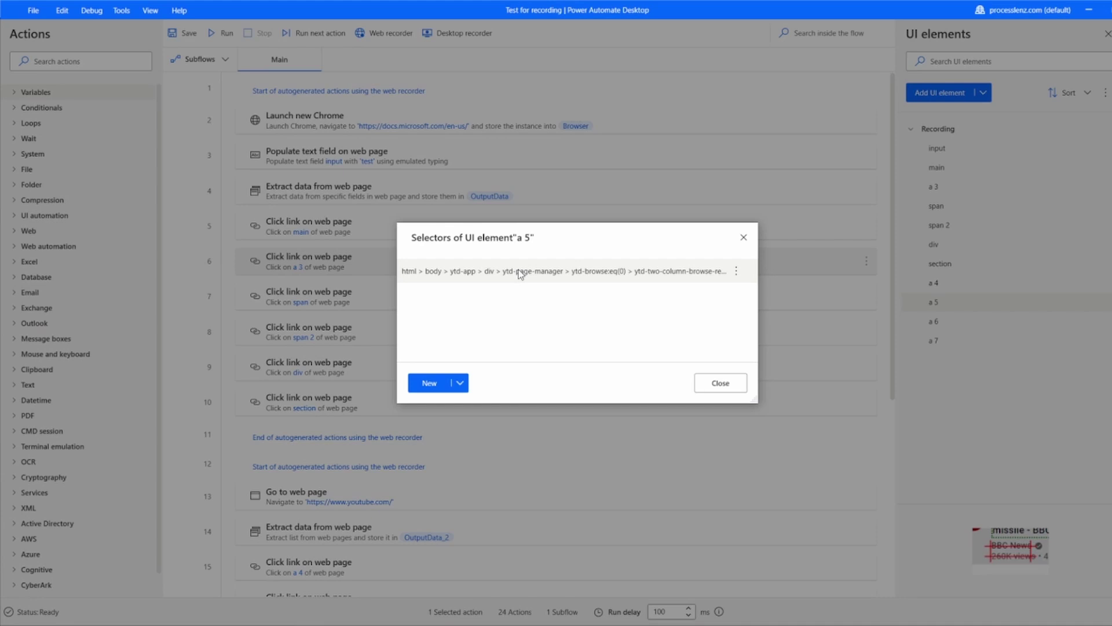
pyautogui.click(431, 383)
pyautogui.moveTo(481, 295); pyautogui.dragTo(339, 221)
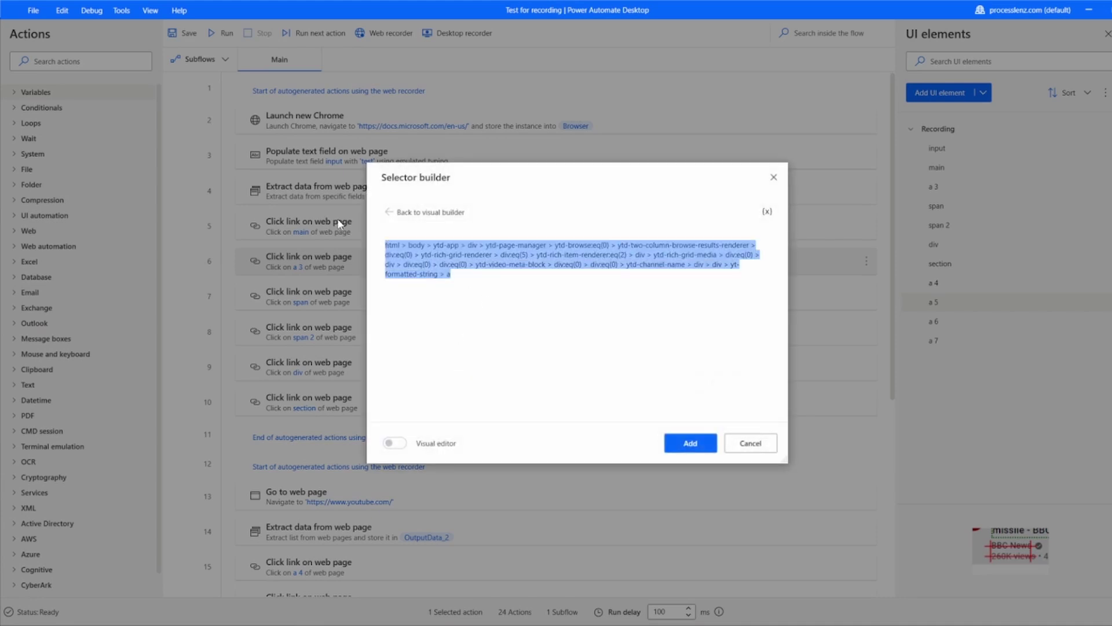
pyautogui.click(690, 443)
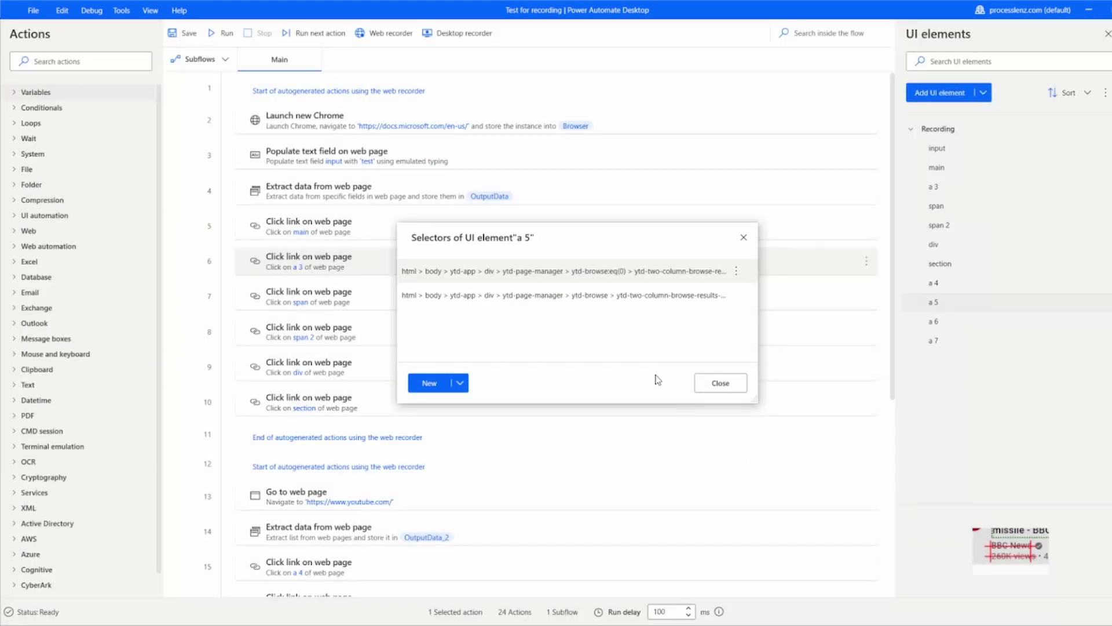